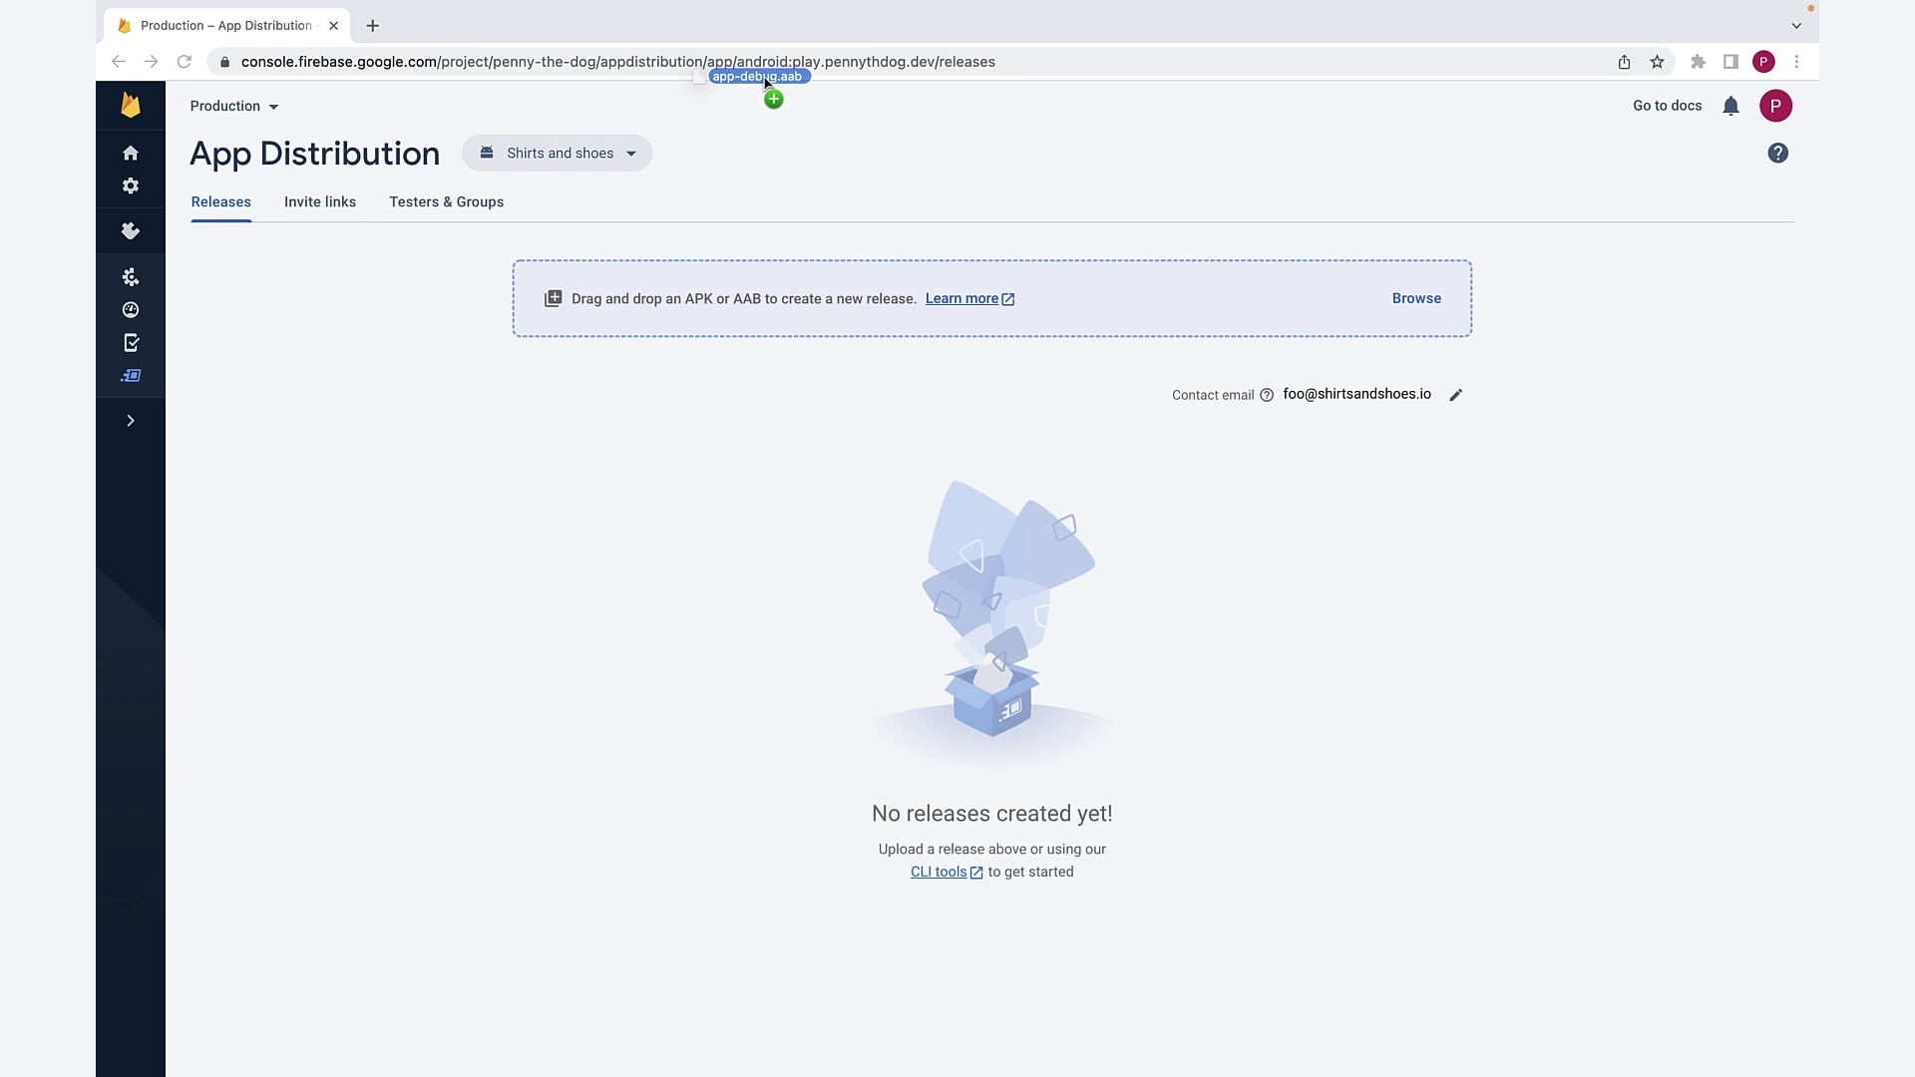
Step: Upload app-debug.aab as release 3.0.1 and add the QA group of 5 testers
drag(769, 82, 798, 319)
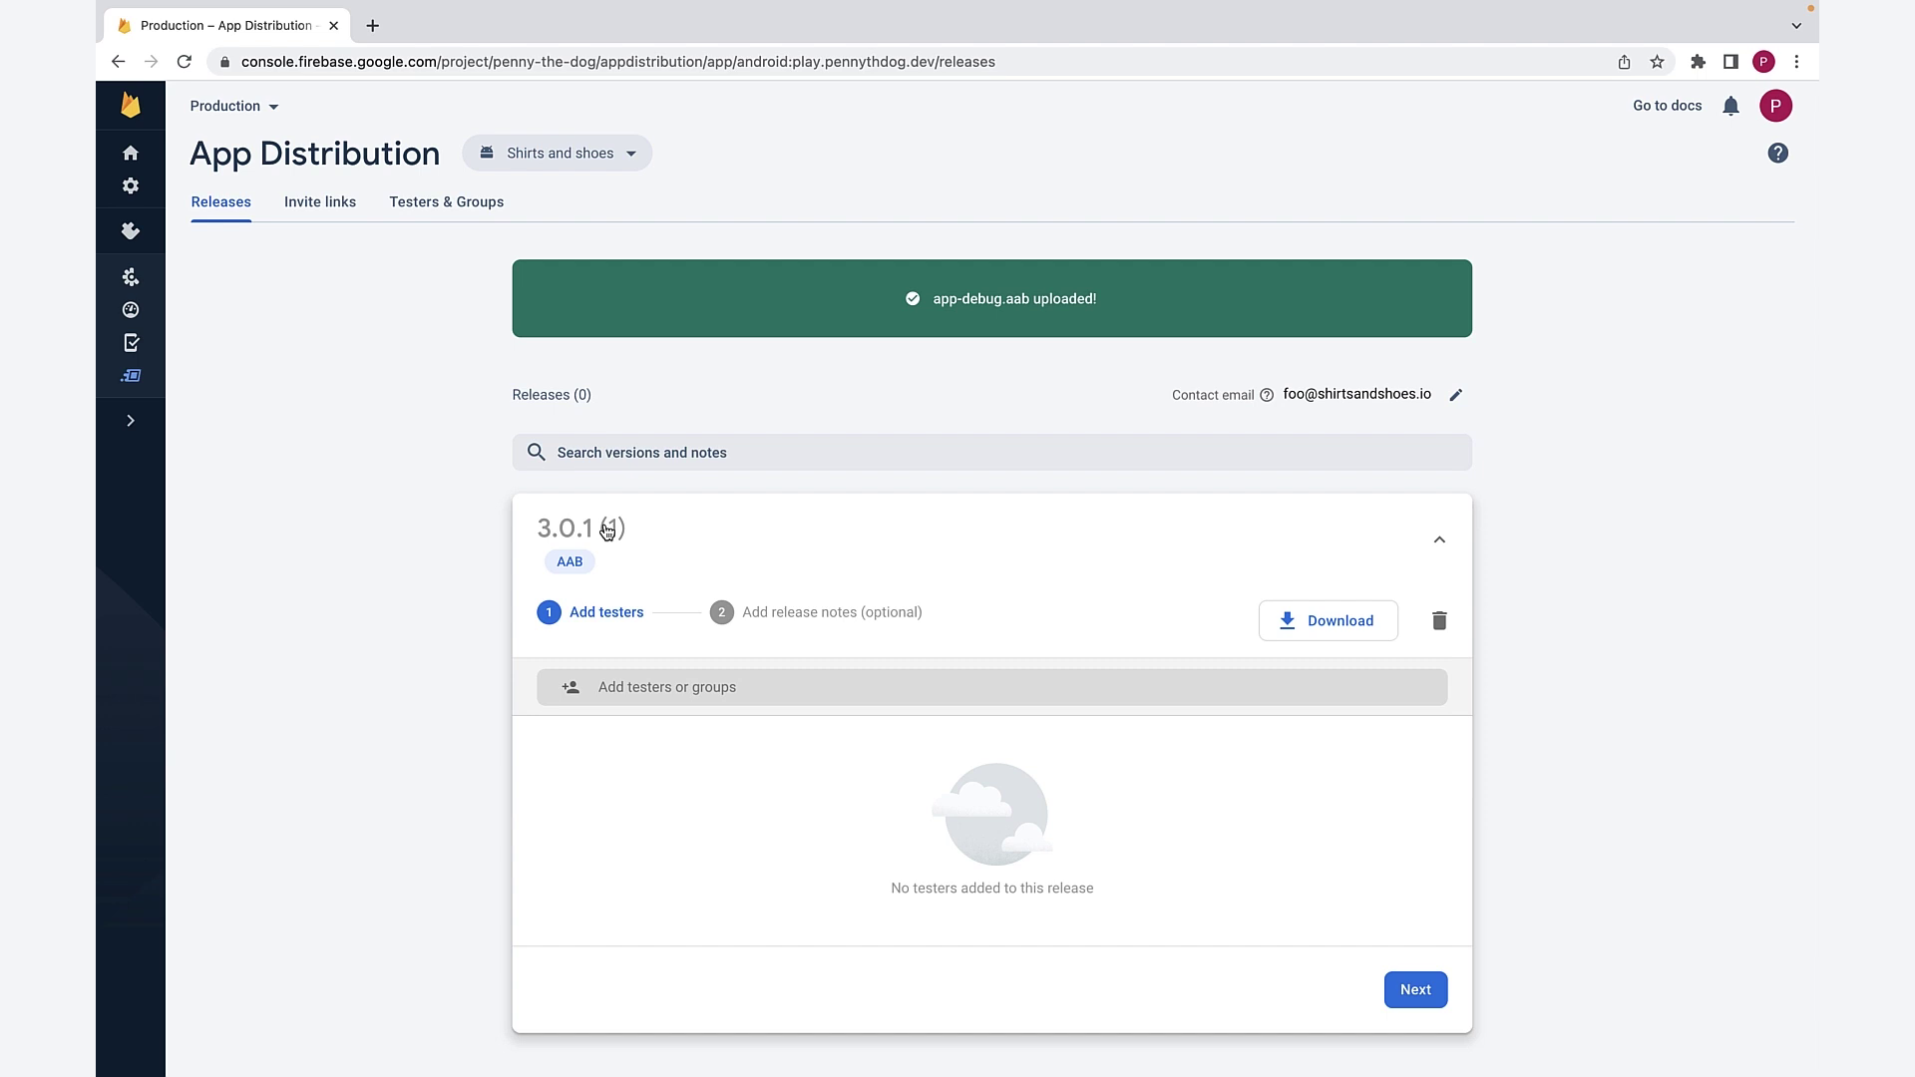
click(654, 688)
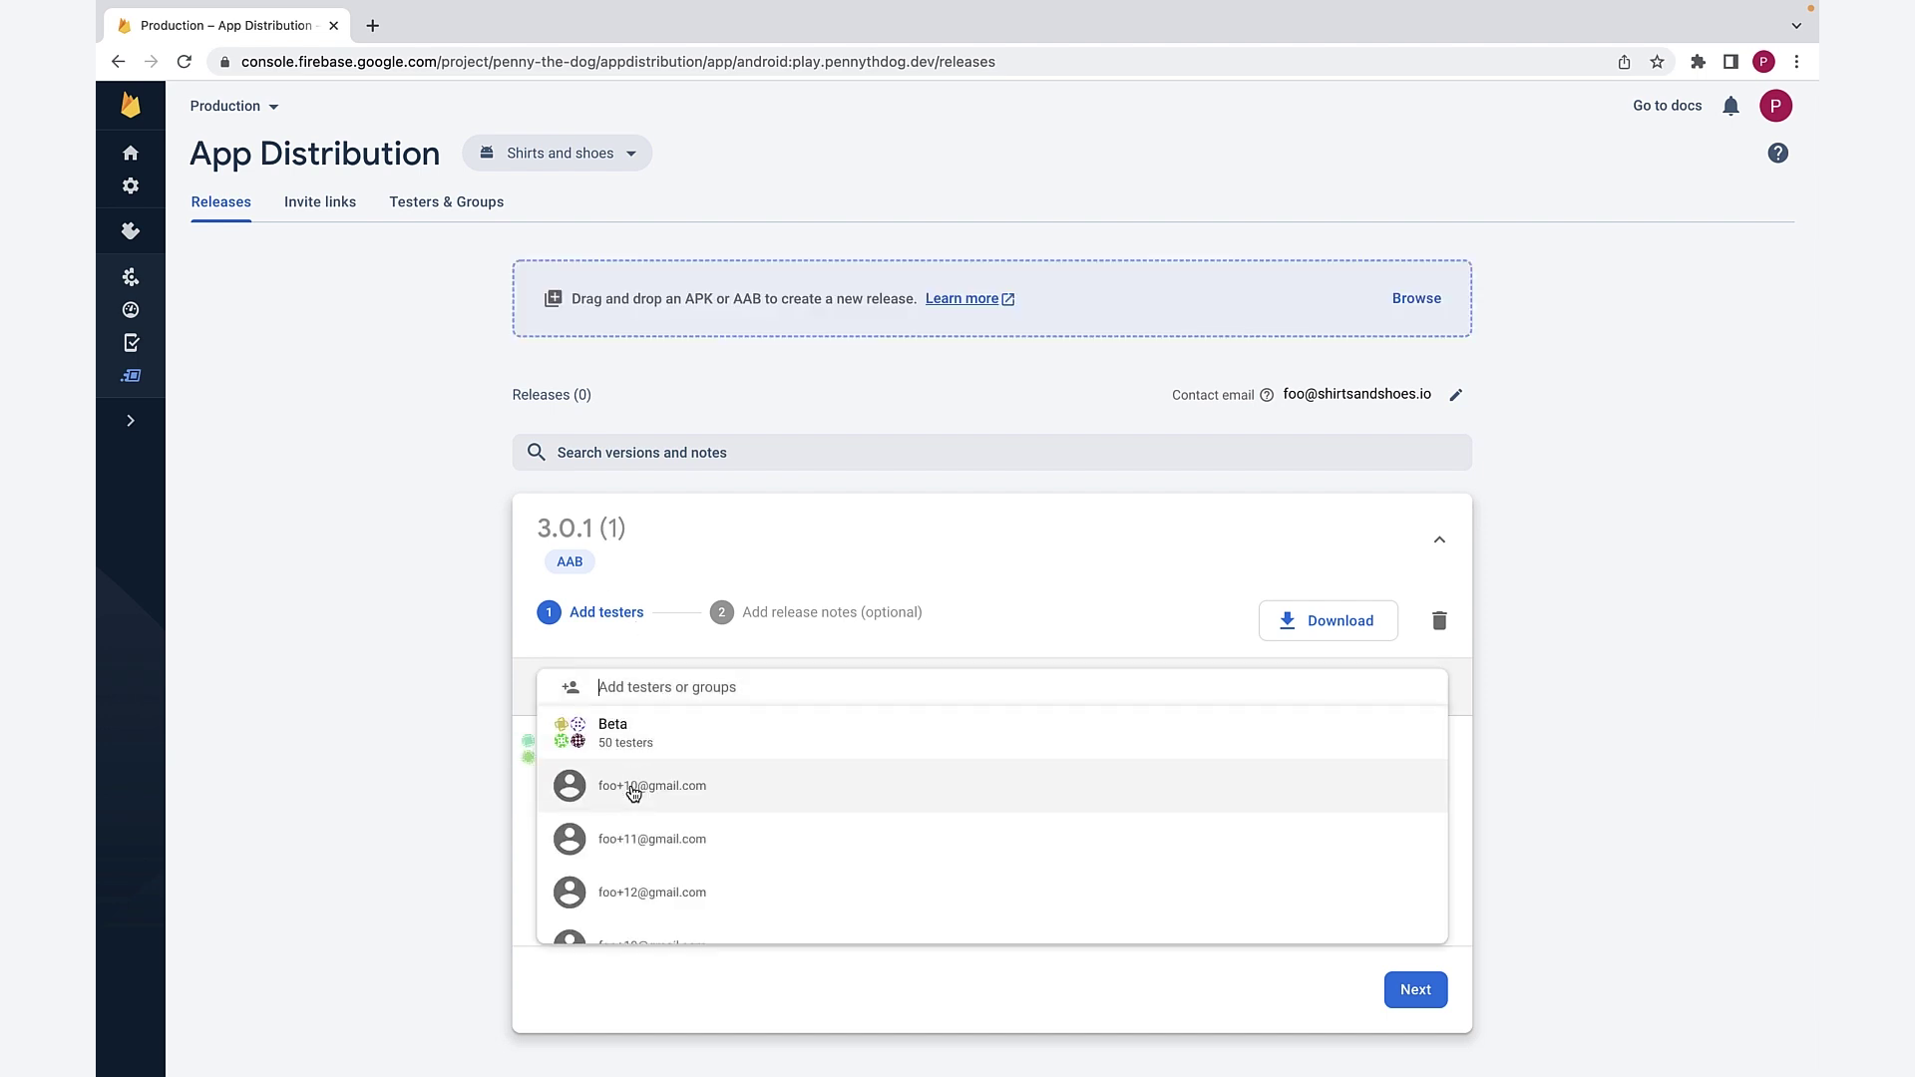
click(1081, 985)
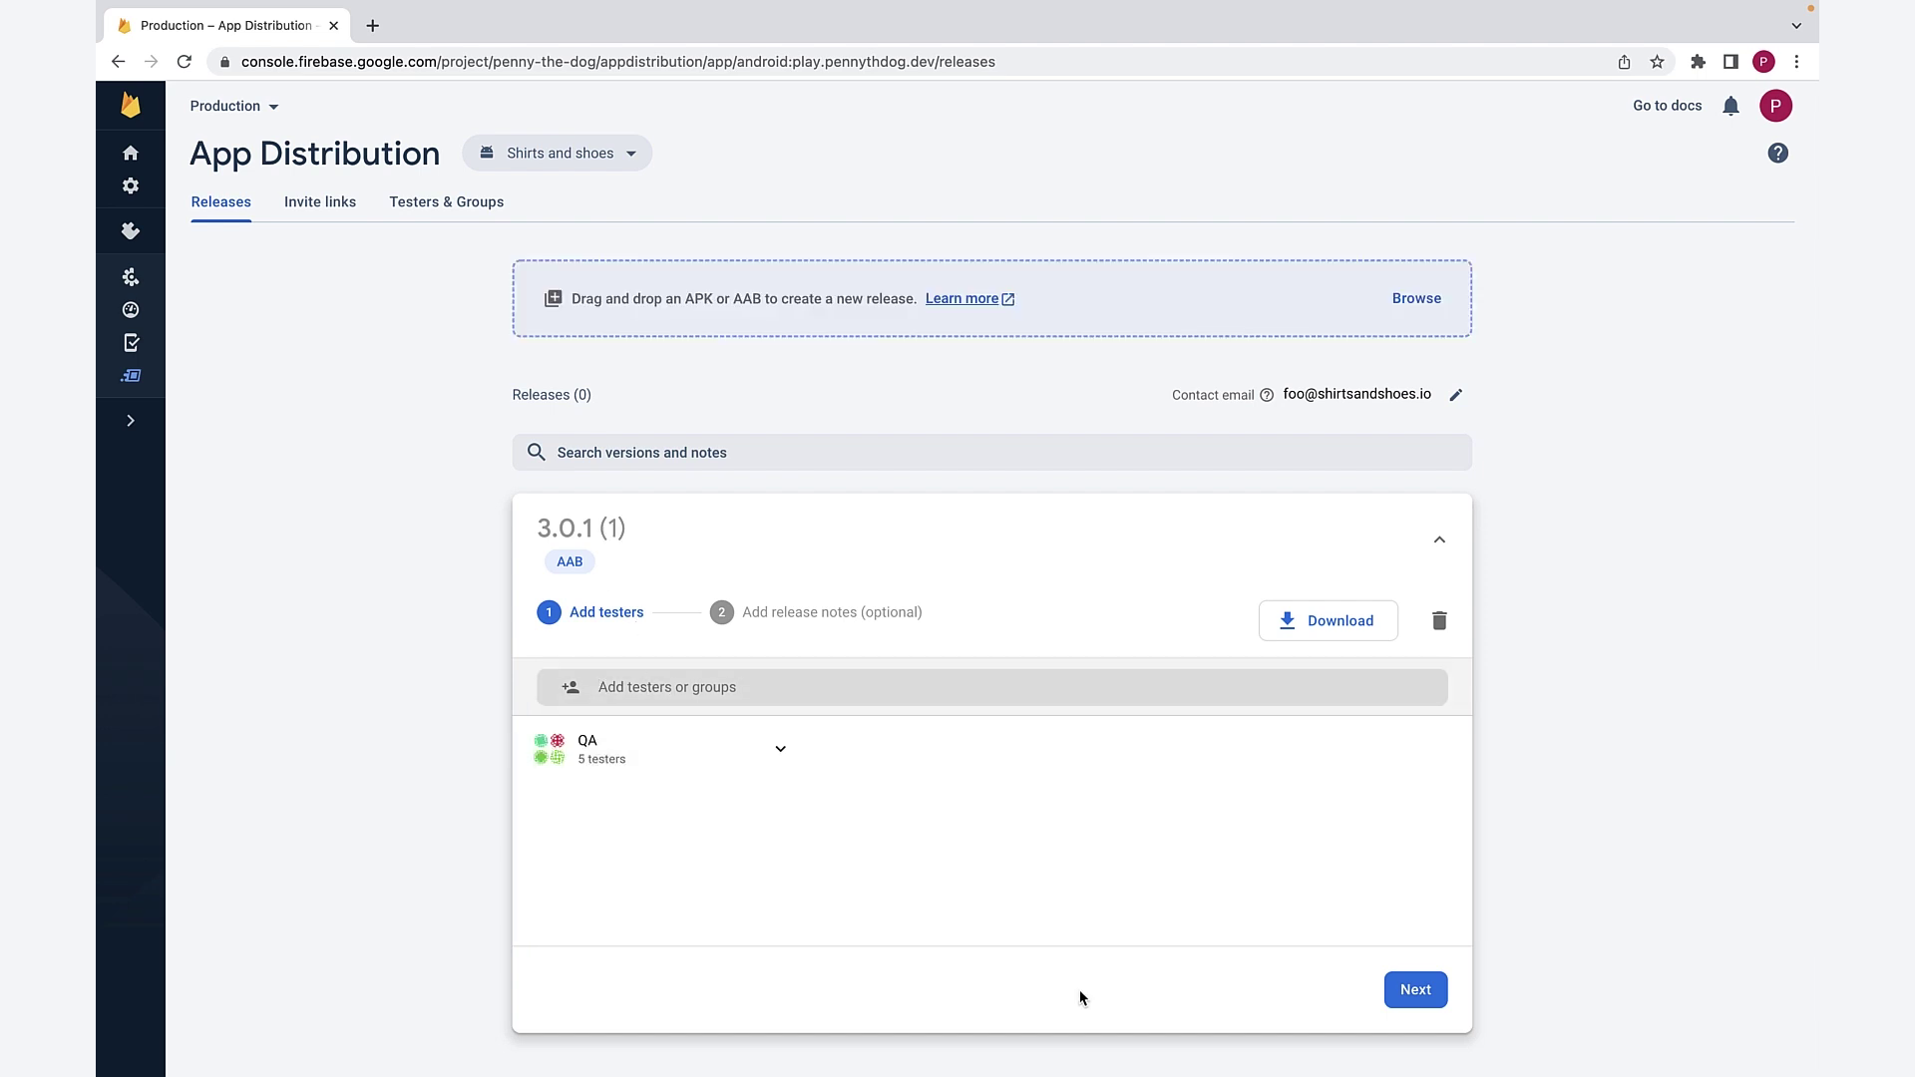
click(1428, 990)
Step: Add the release note 'Add product rating feature' and distribute 3.0.1 to 5 testers
click(1158, 783)
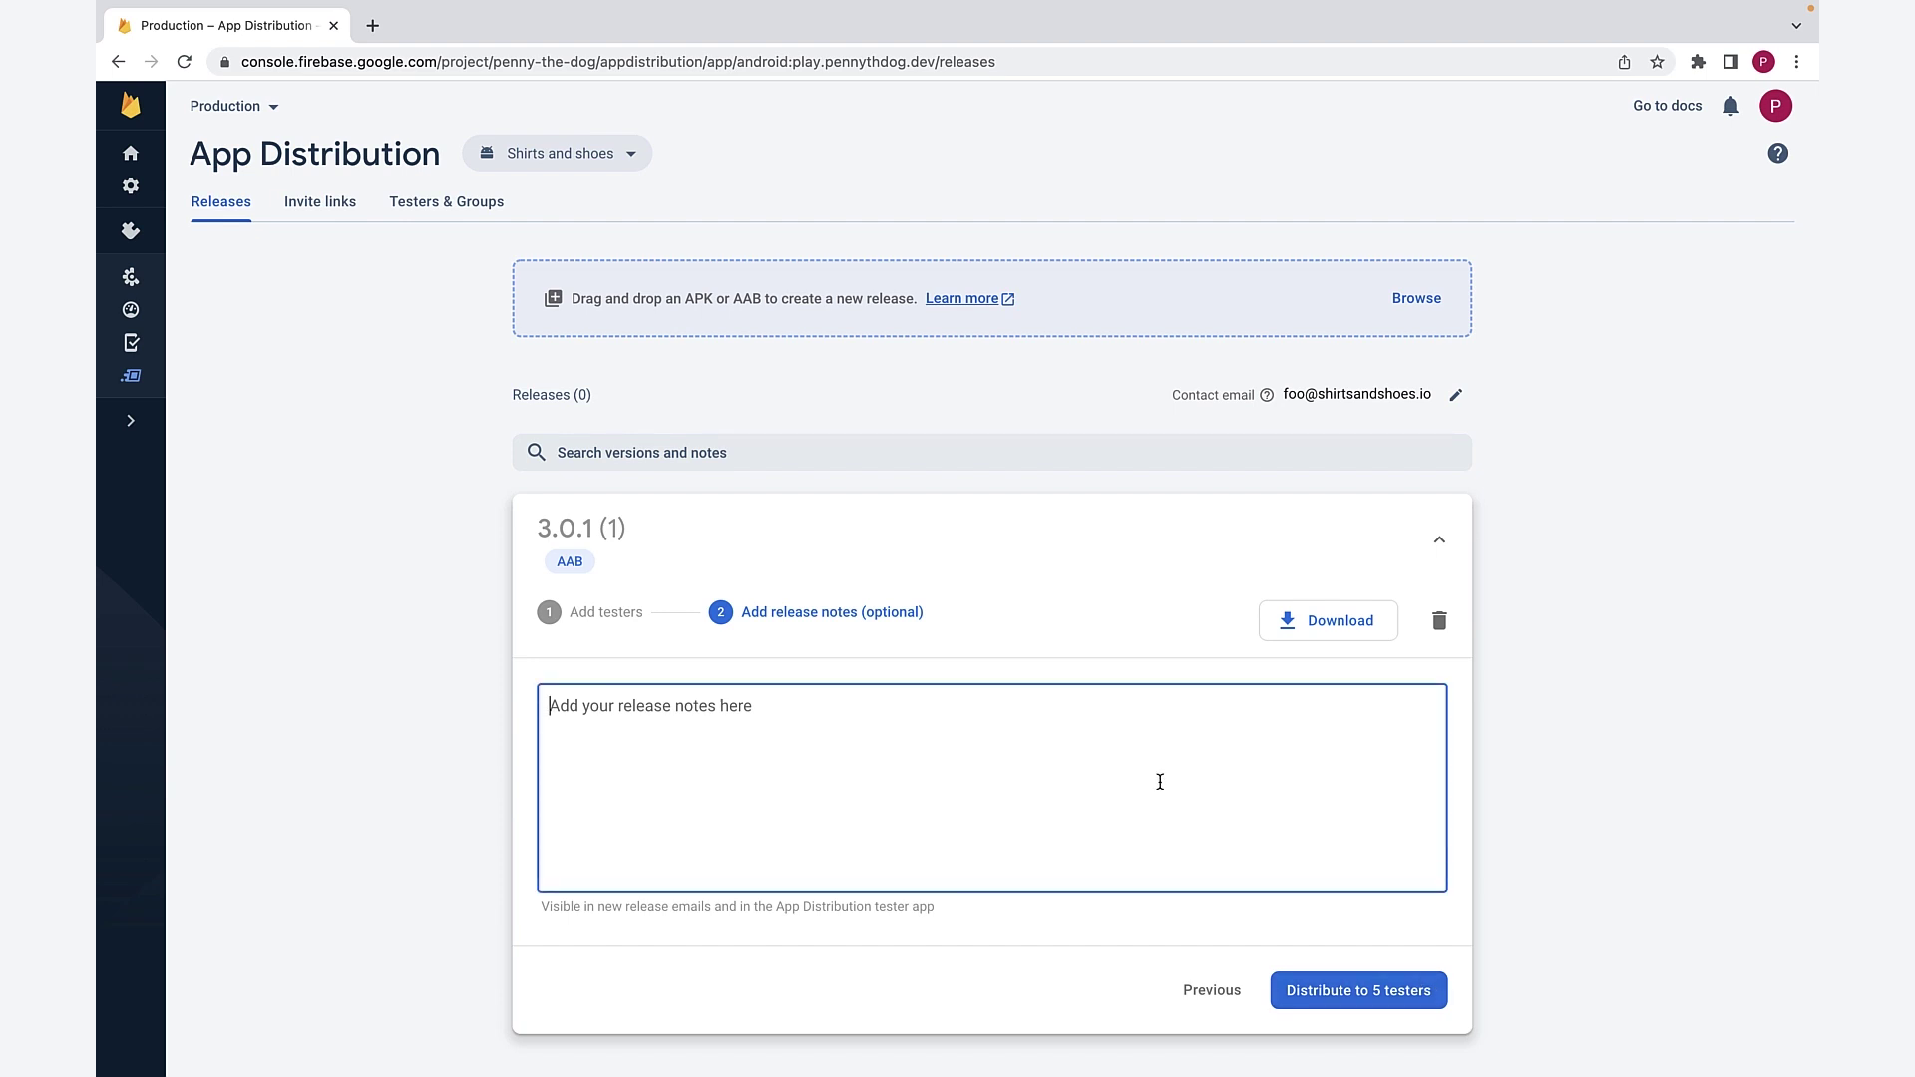
text(Add product)
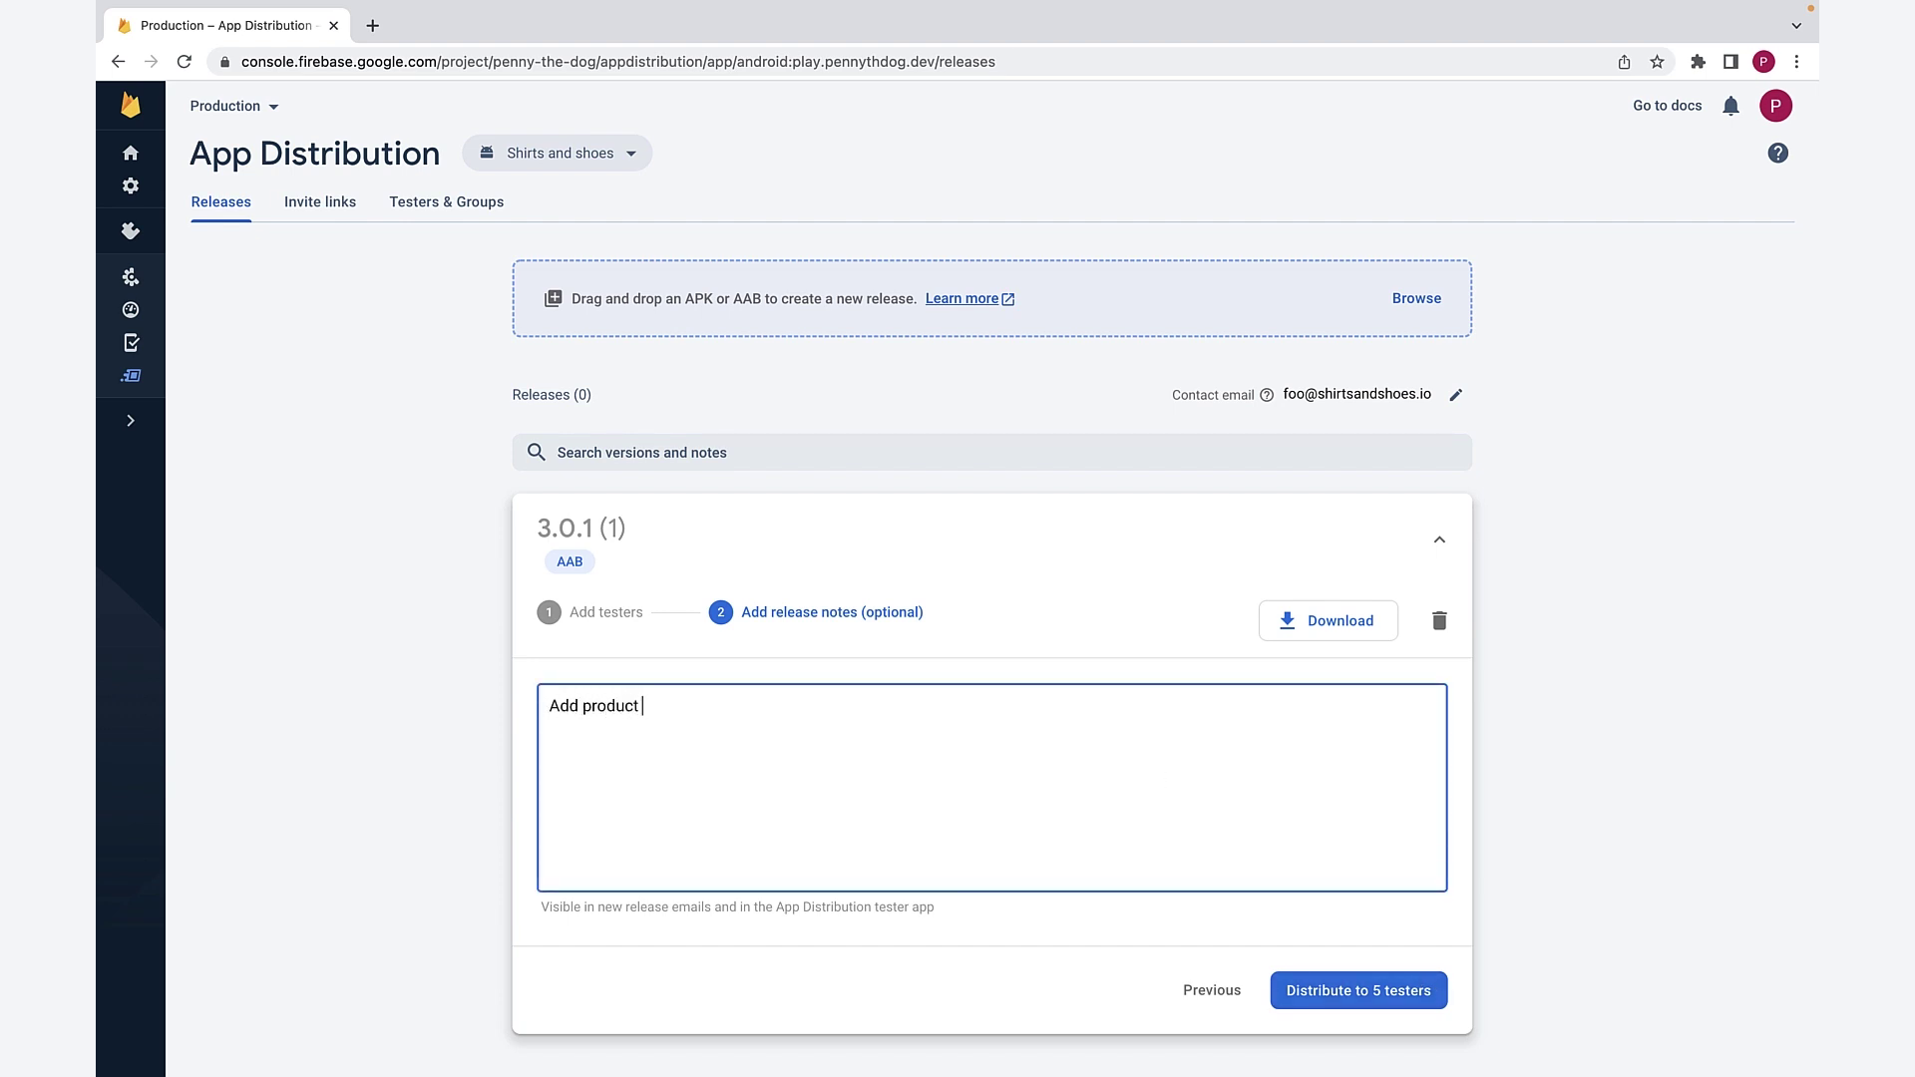
text( rating feature)
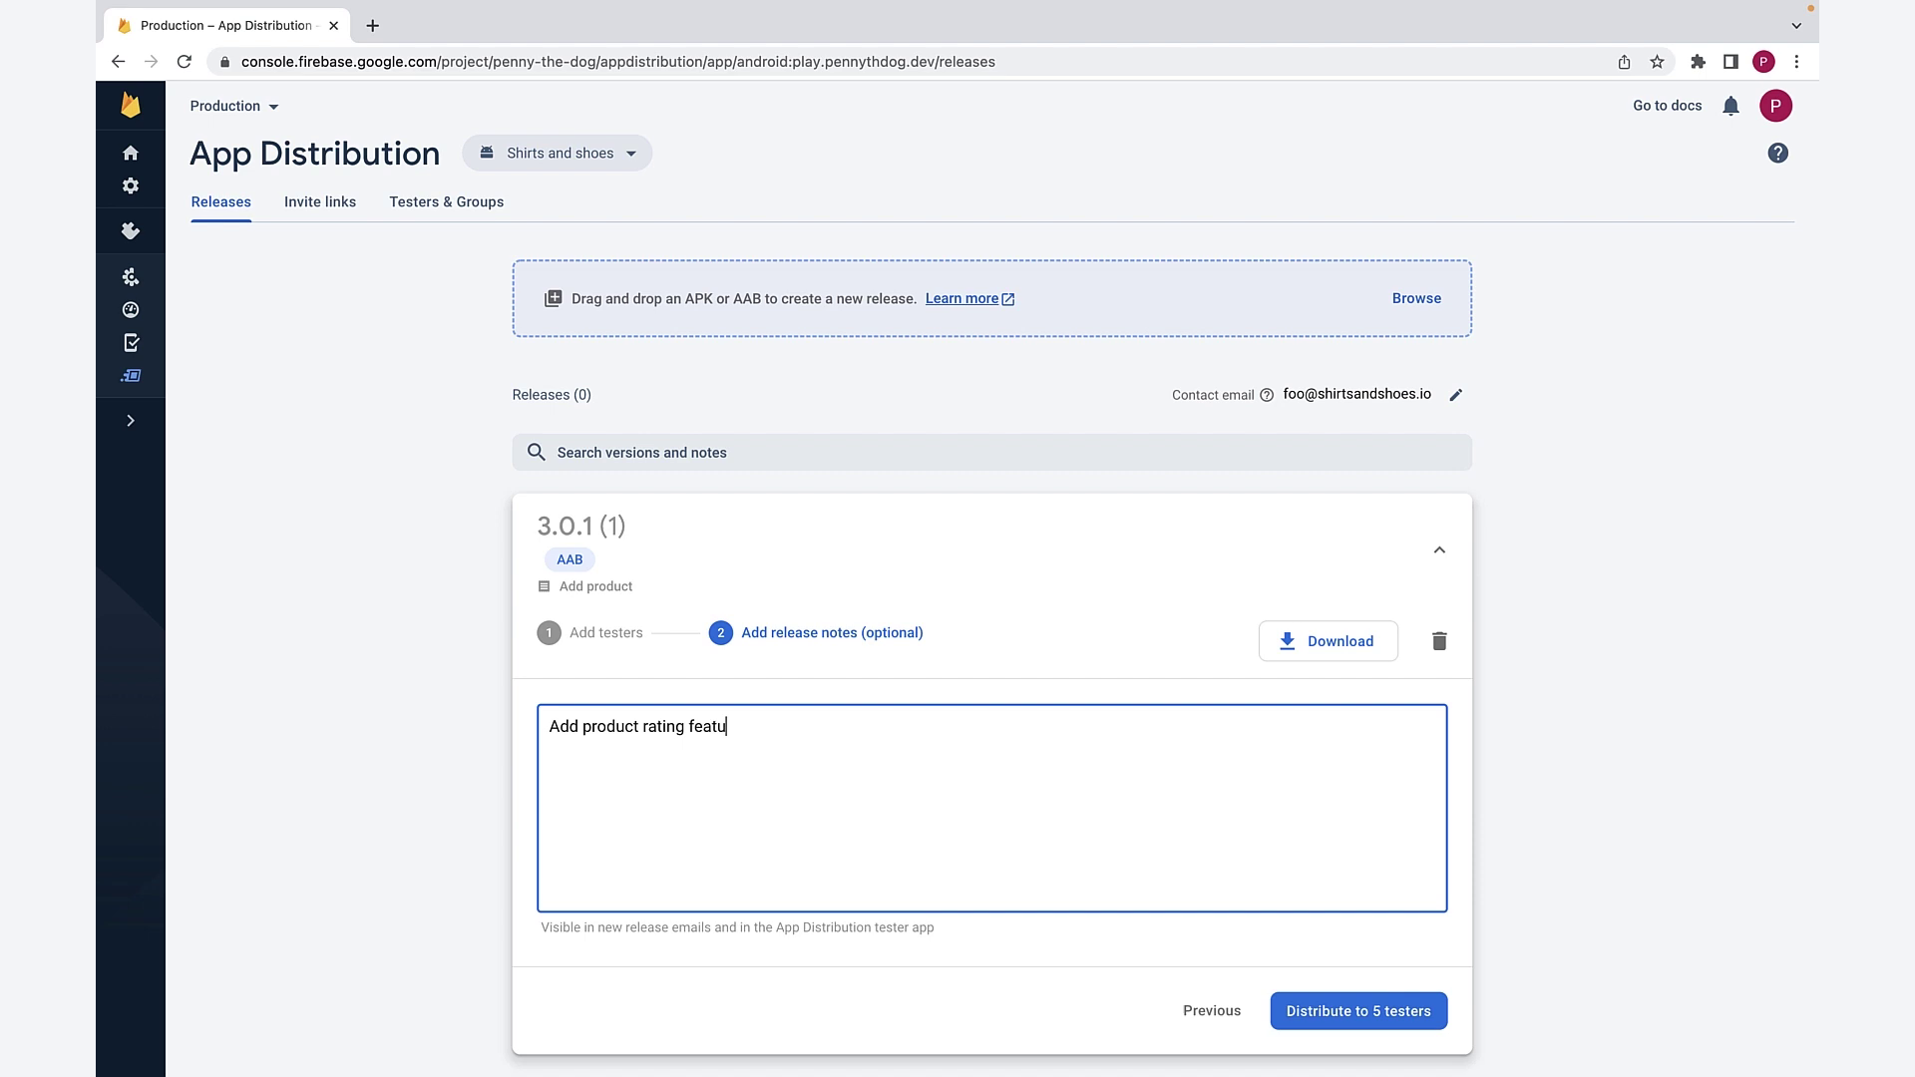
click(1313, 1014)
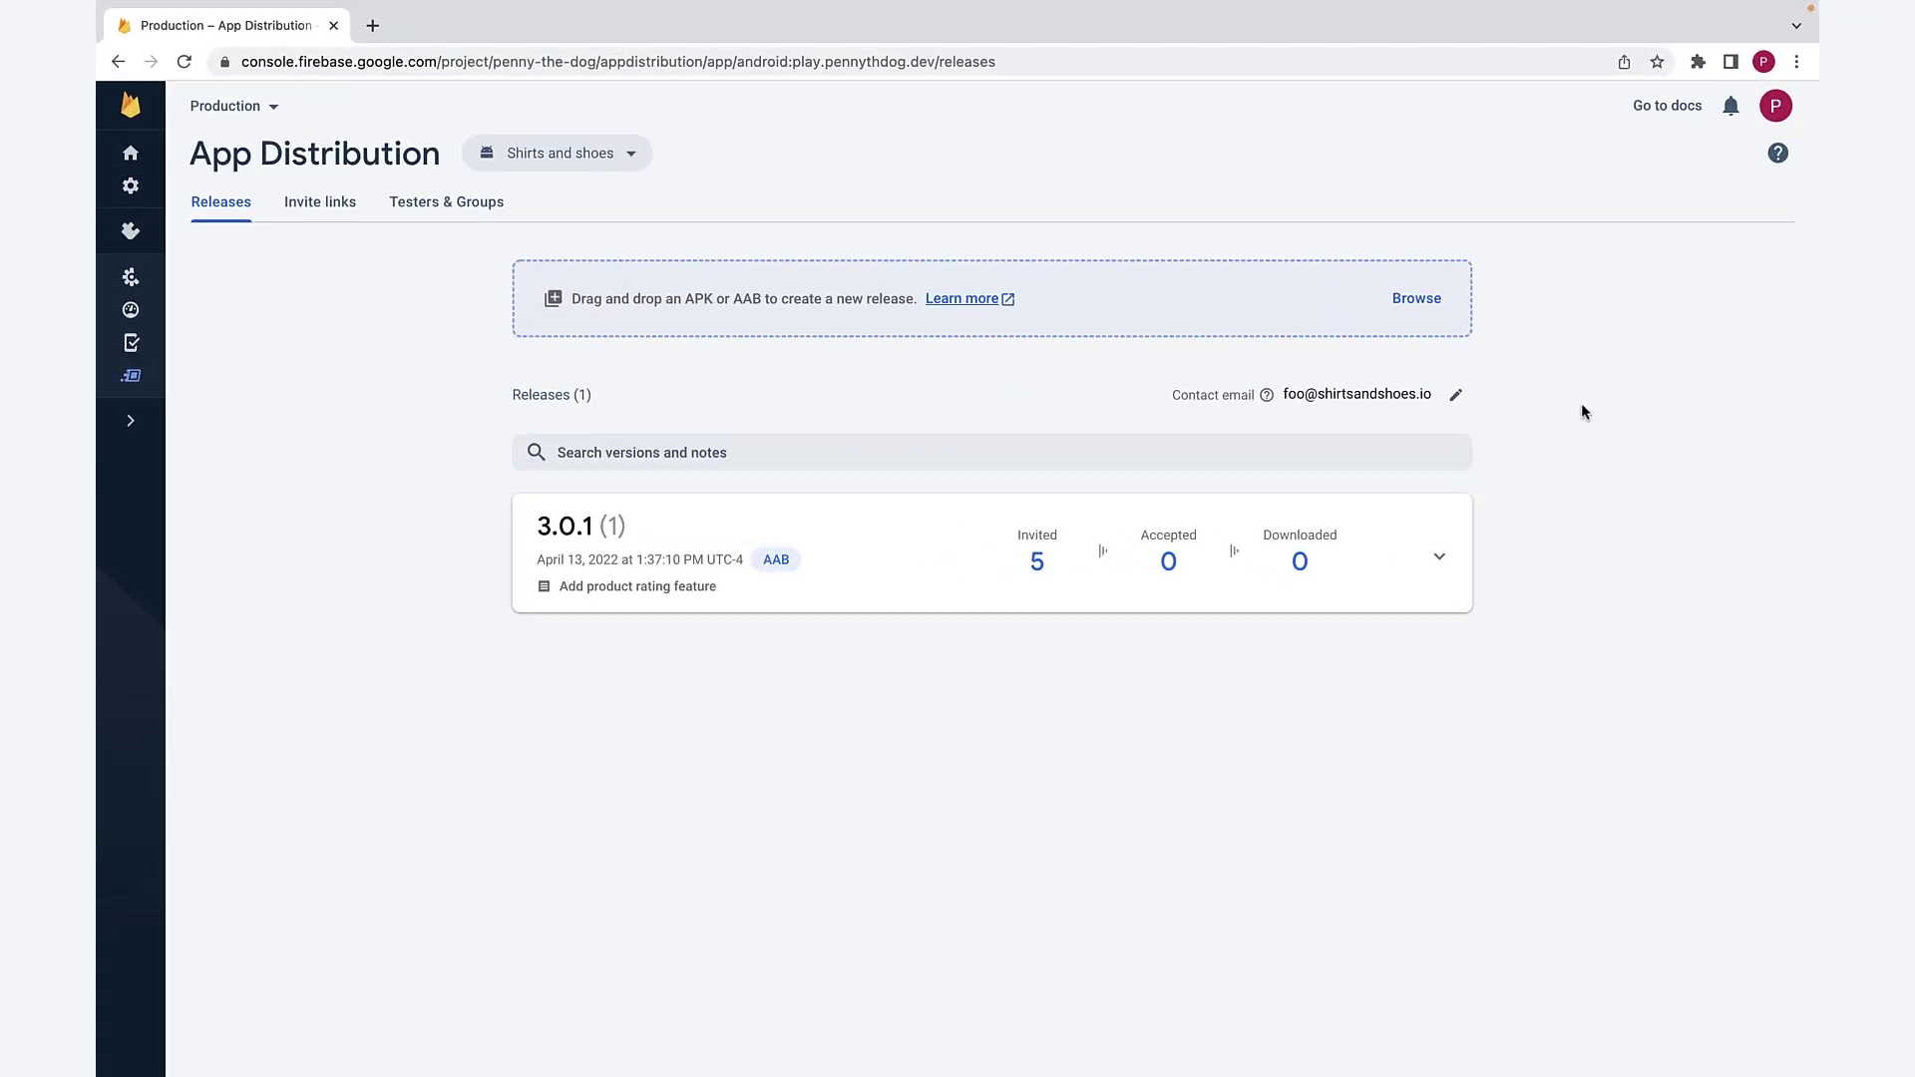
Step: Expand release 3.0.1 and add the 'beta' tester group to it
click(1438, 563)
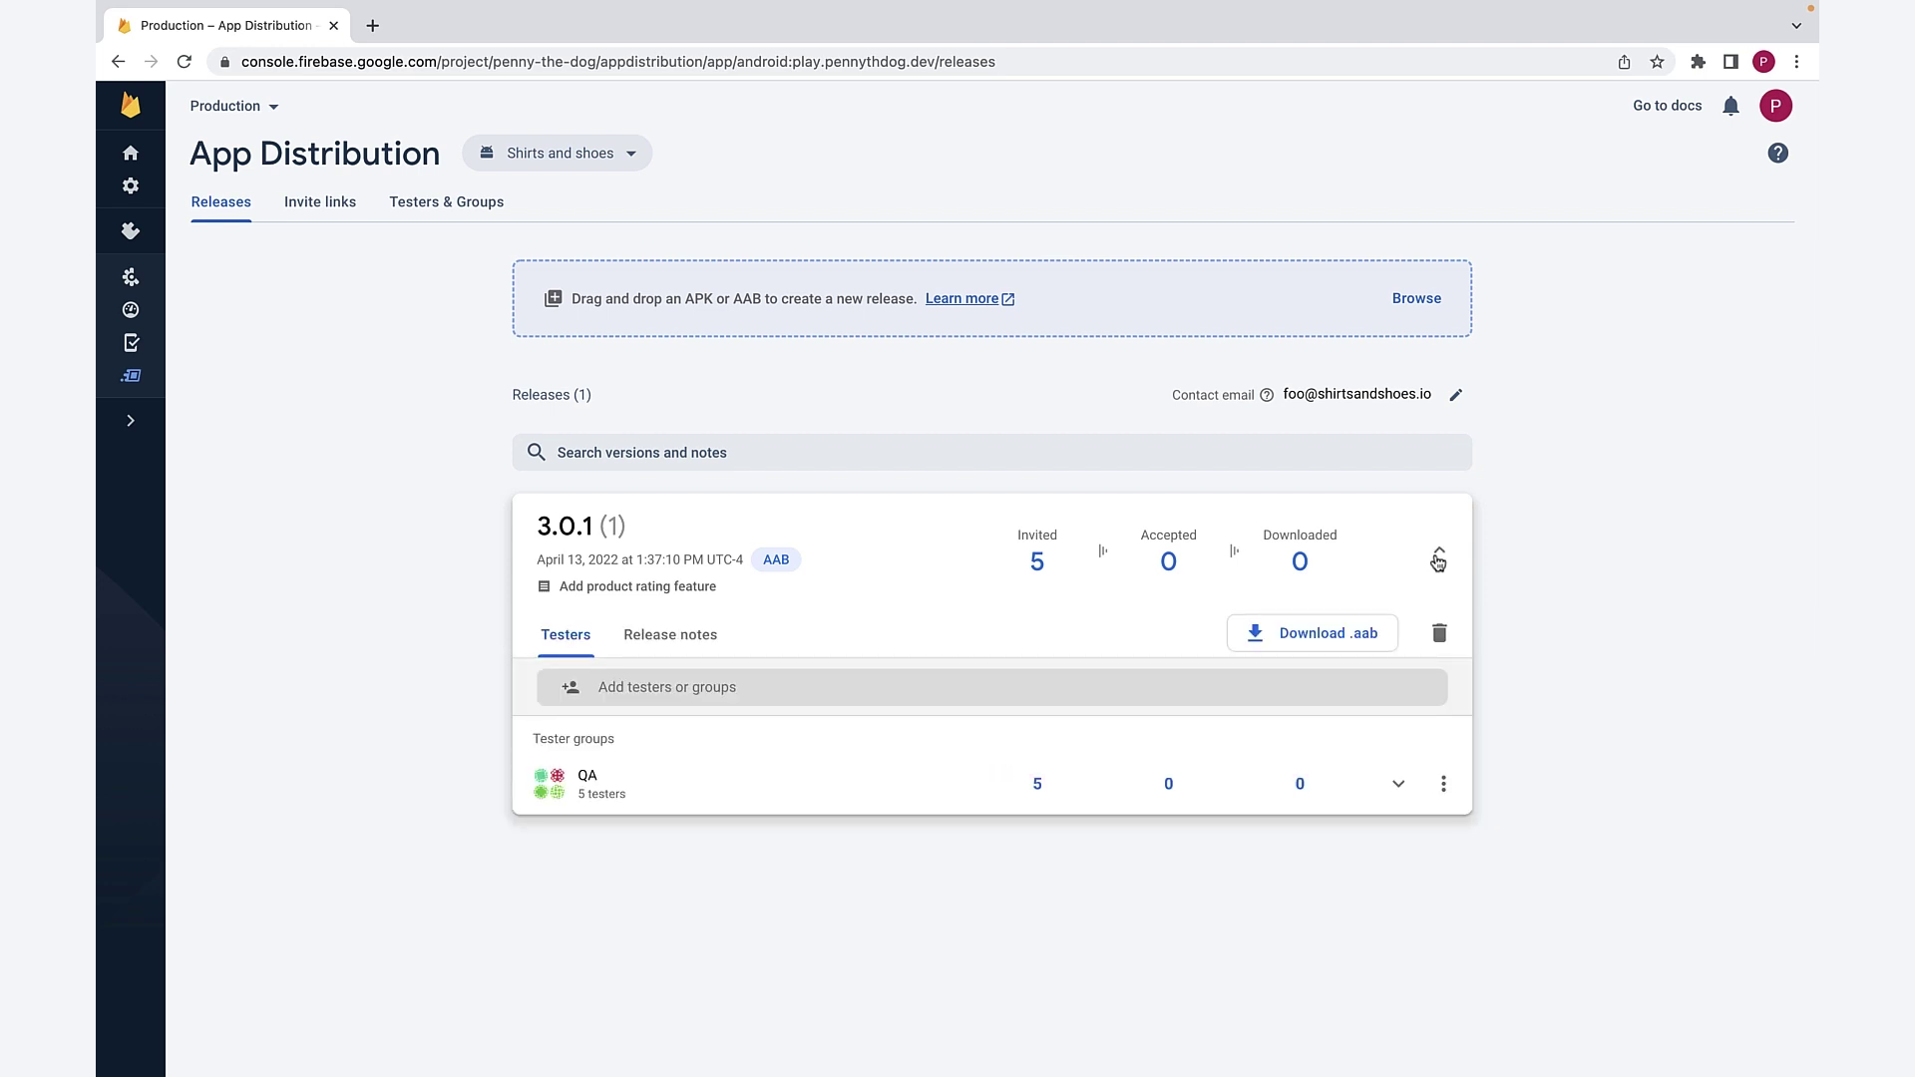
click(1224, 688)
text(beta)
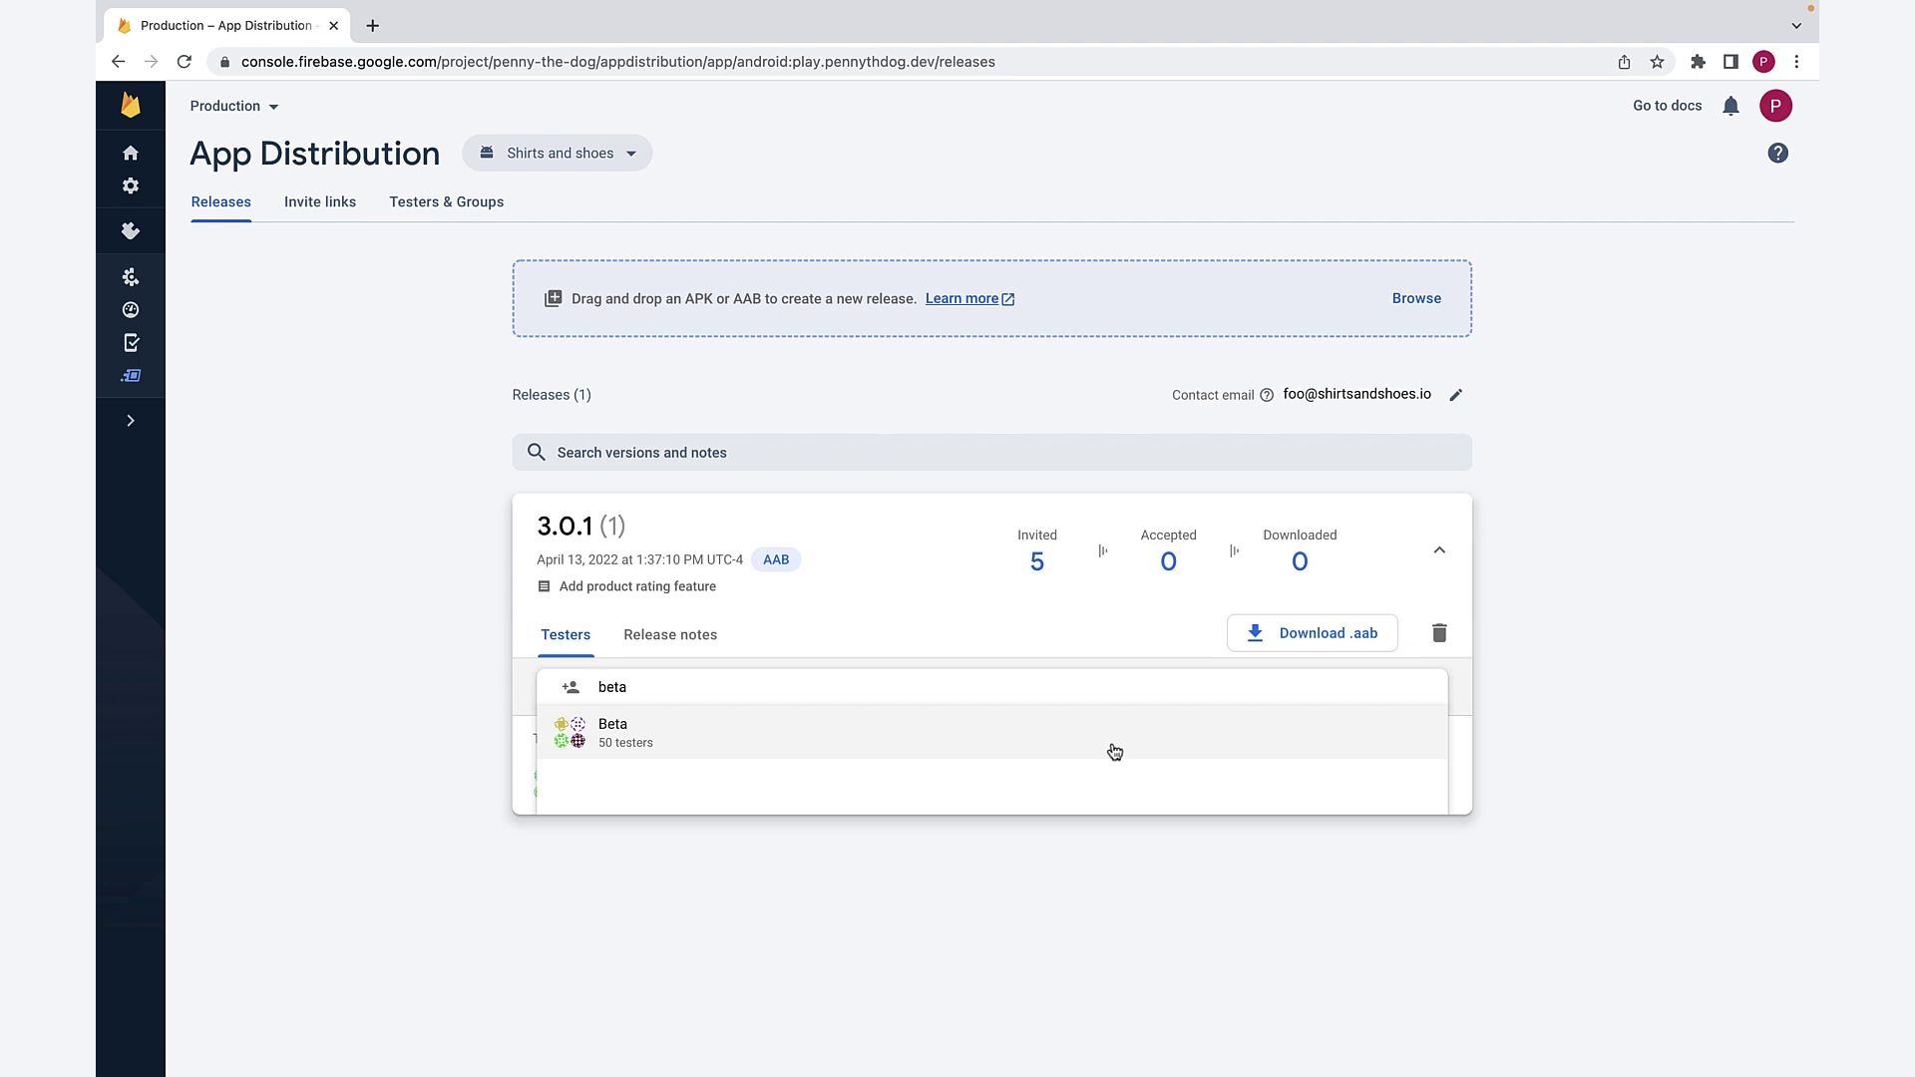
click(1110, 743)
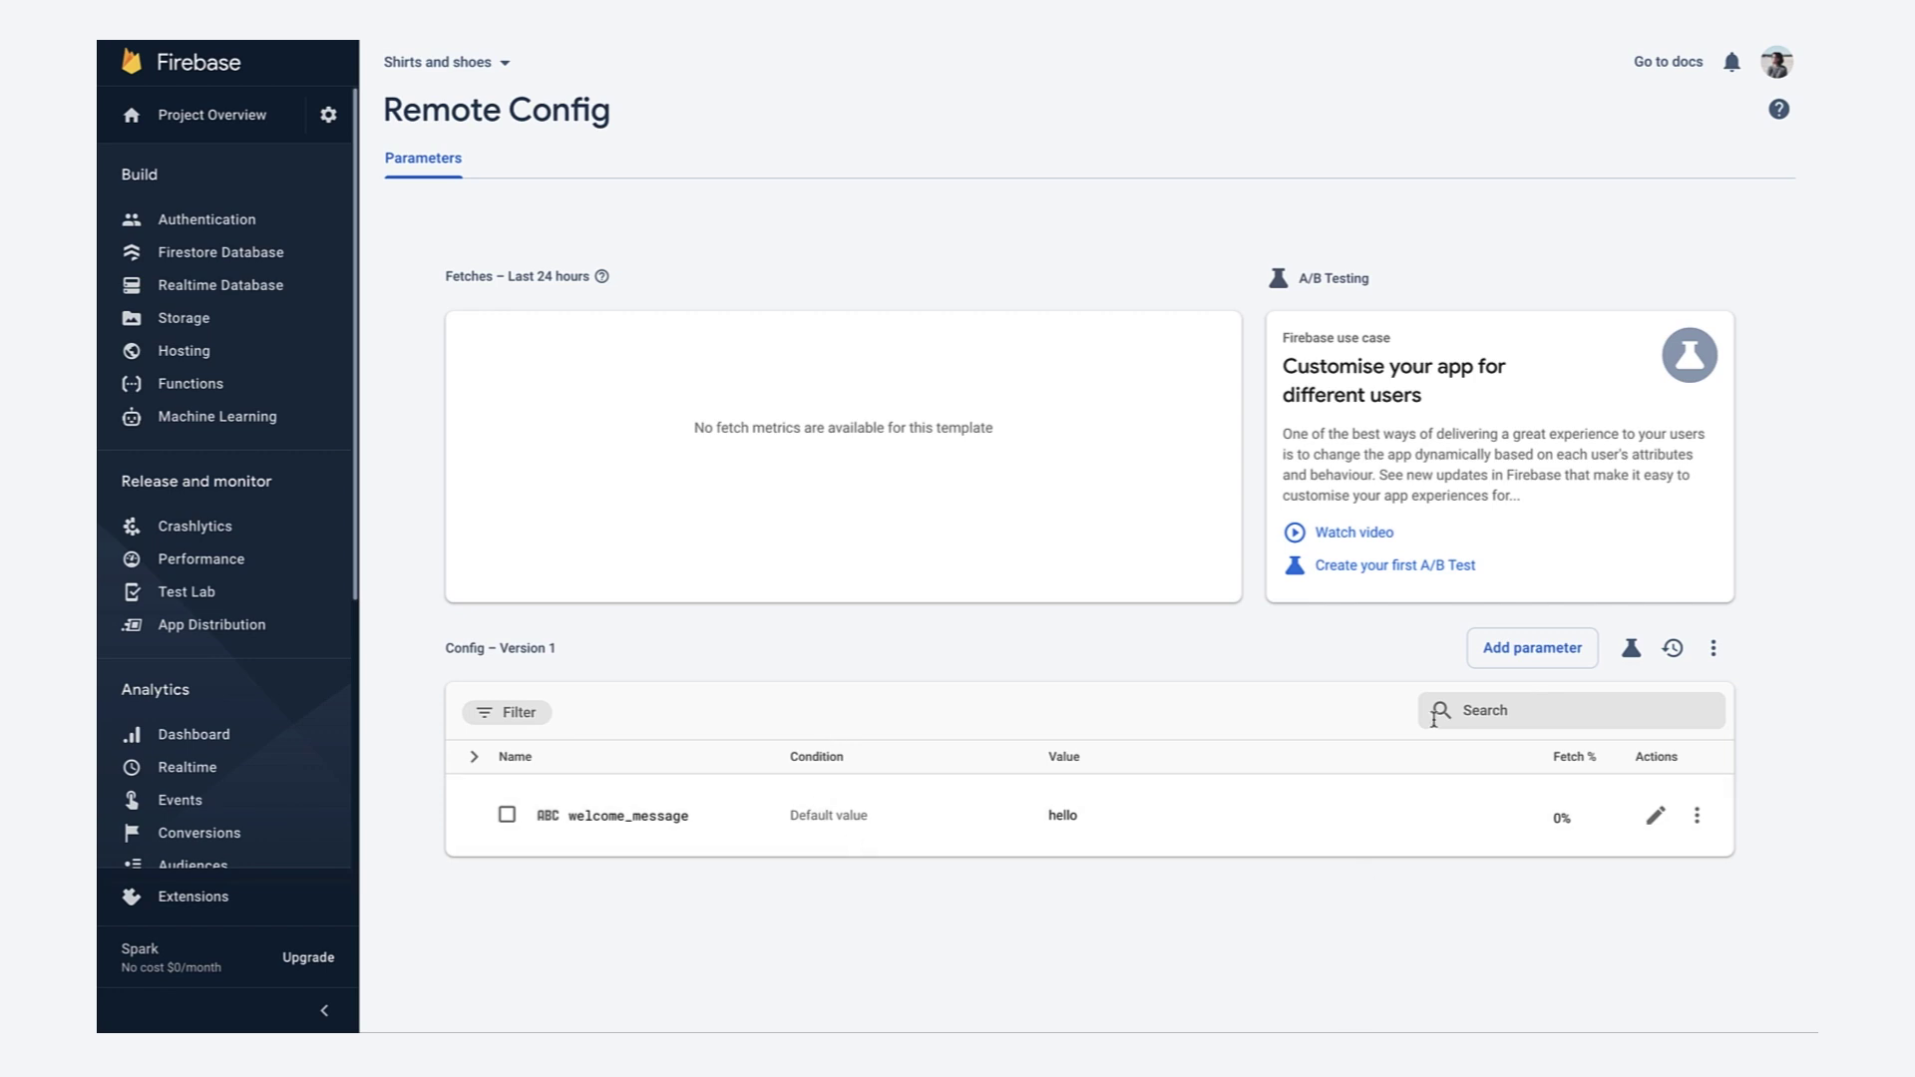
Step: Create a new Boolean parameter named product_rating_enabled and give it a description
click(1533, 649)
click(1376, 162)
text(pro)
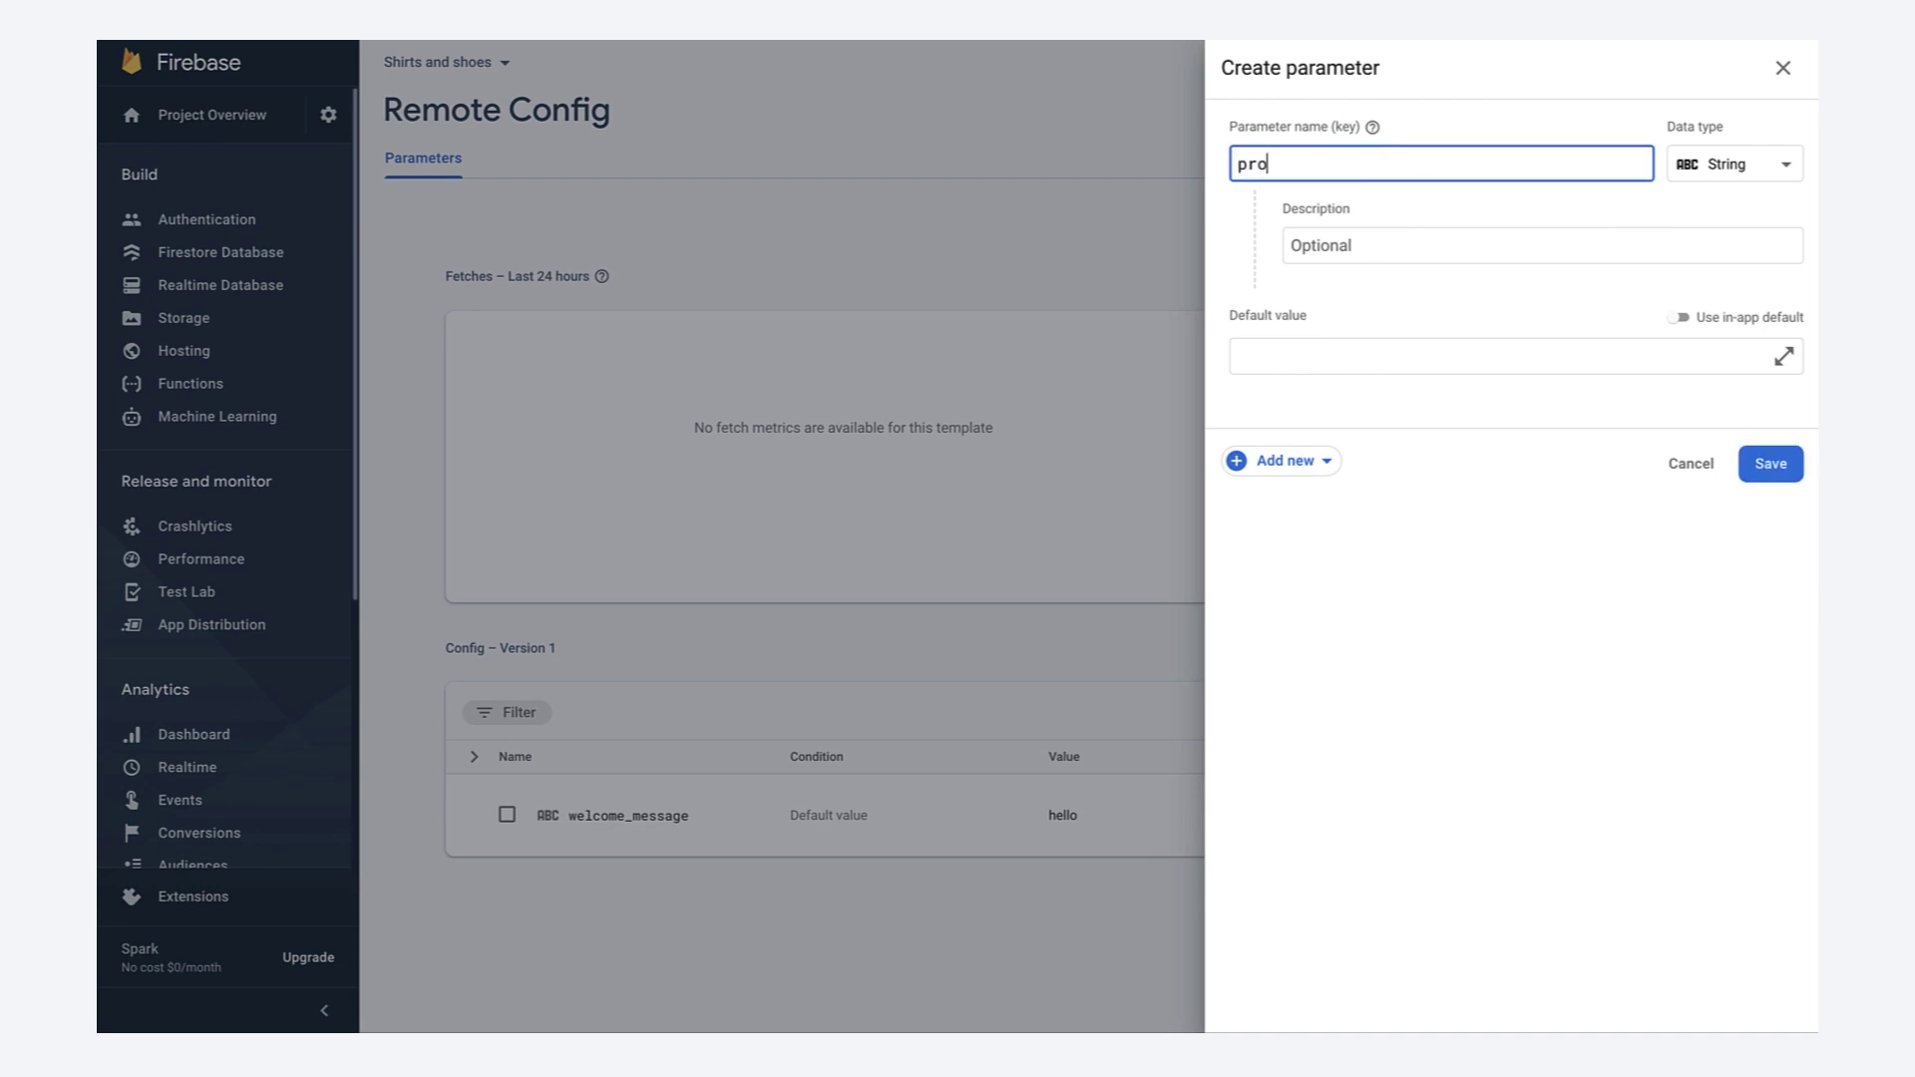
text(duct_rating_enabled)
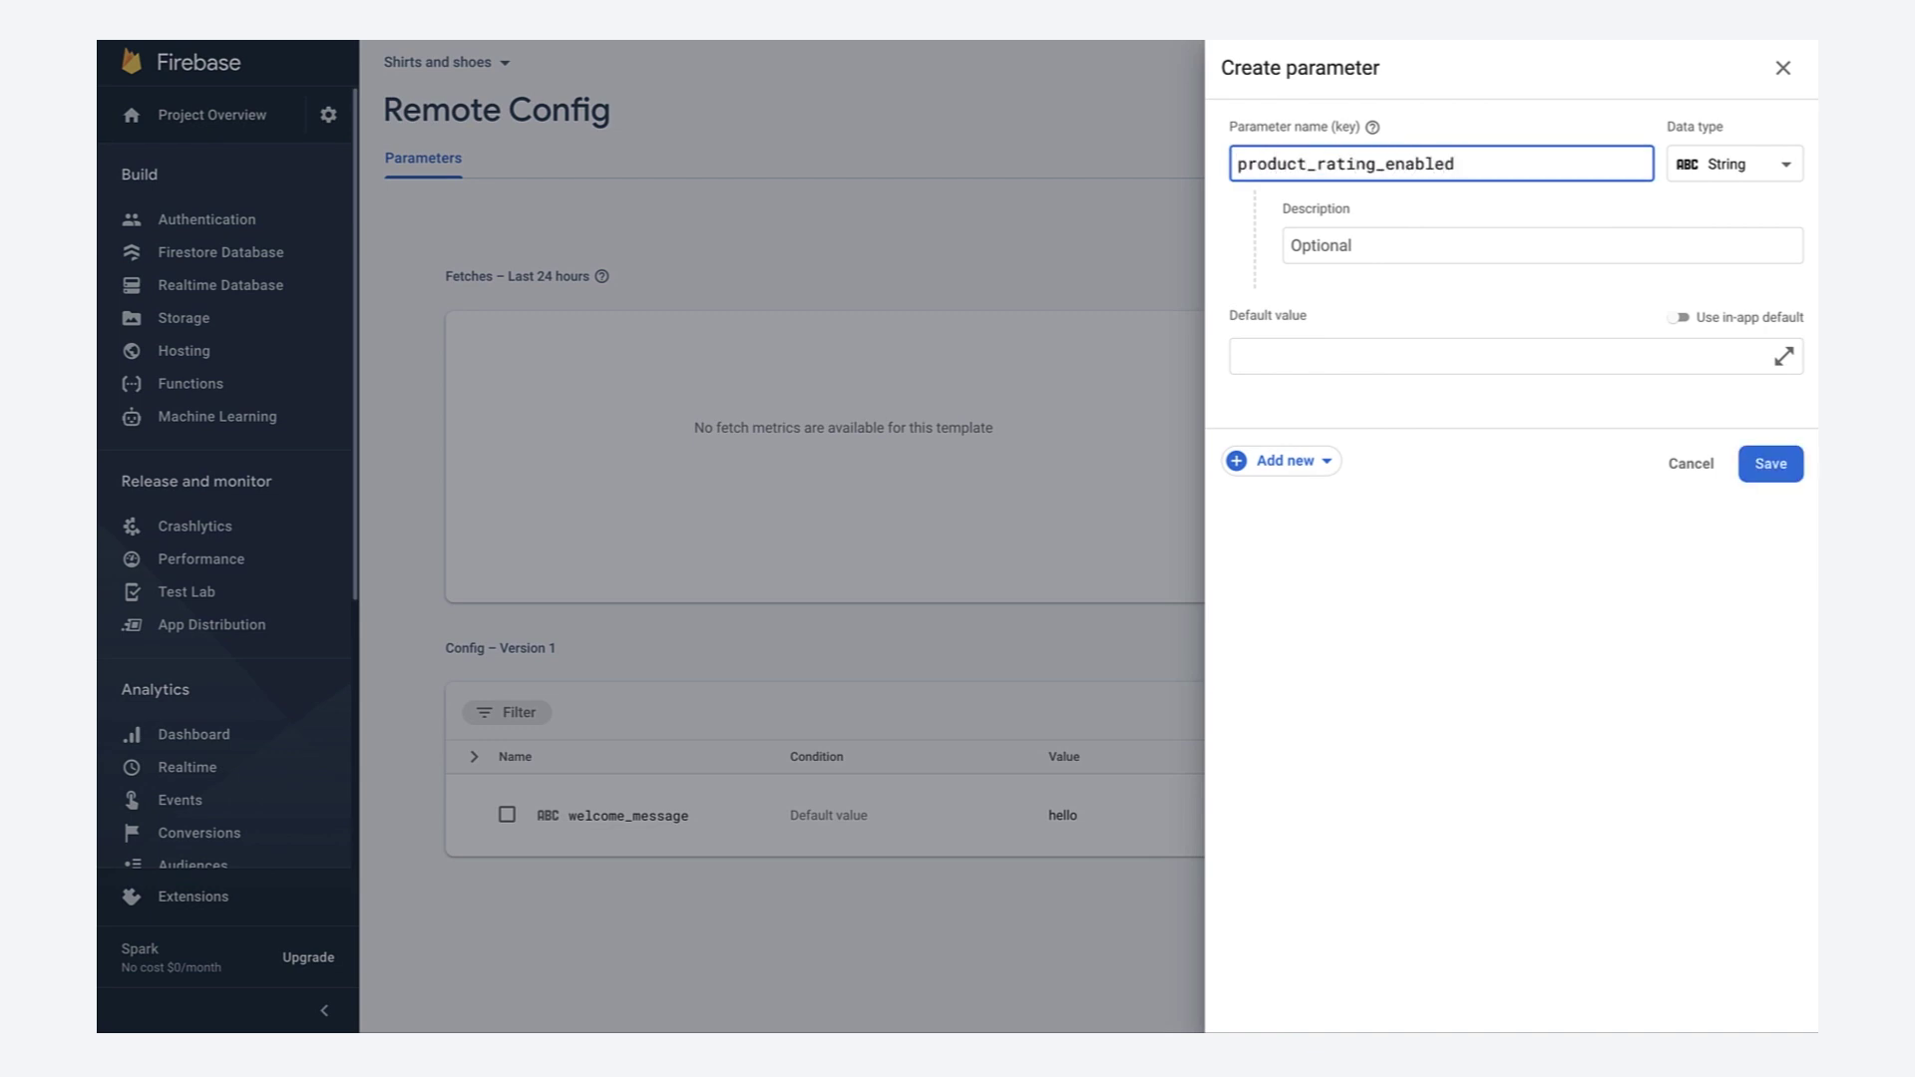
click(1729, 171)
click(1729, 231)
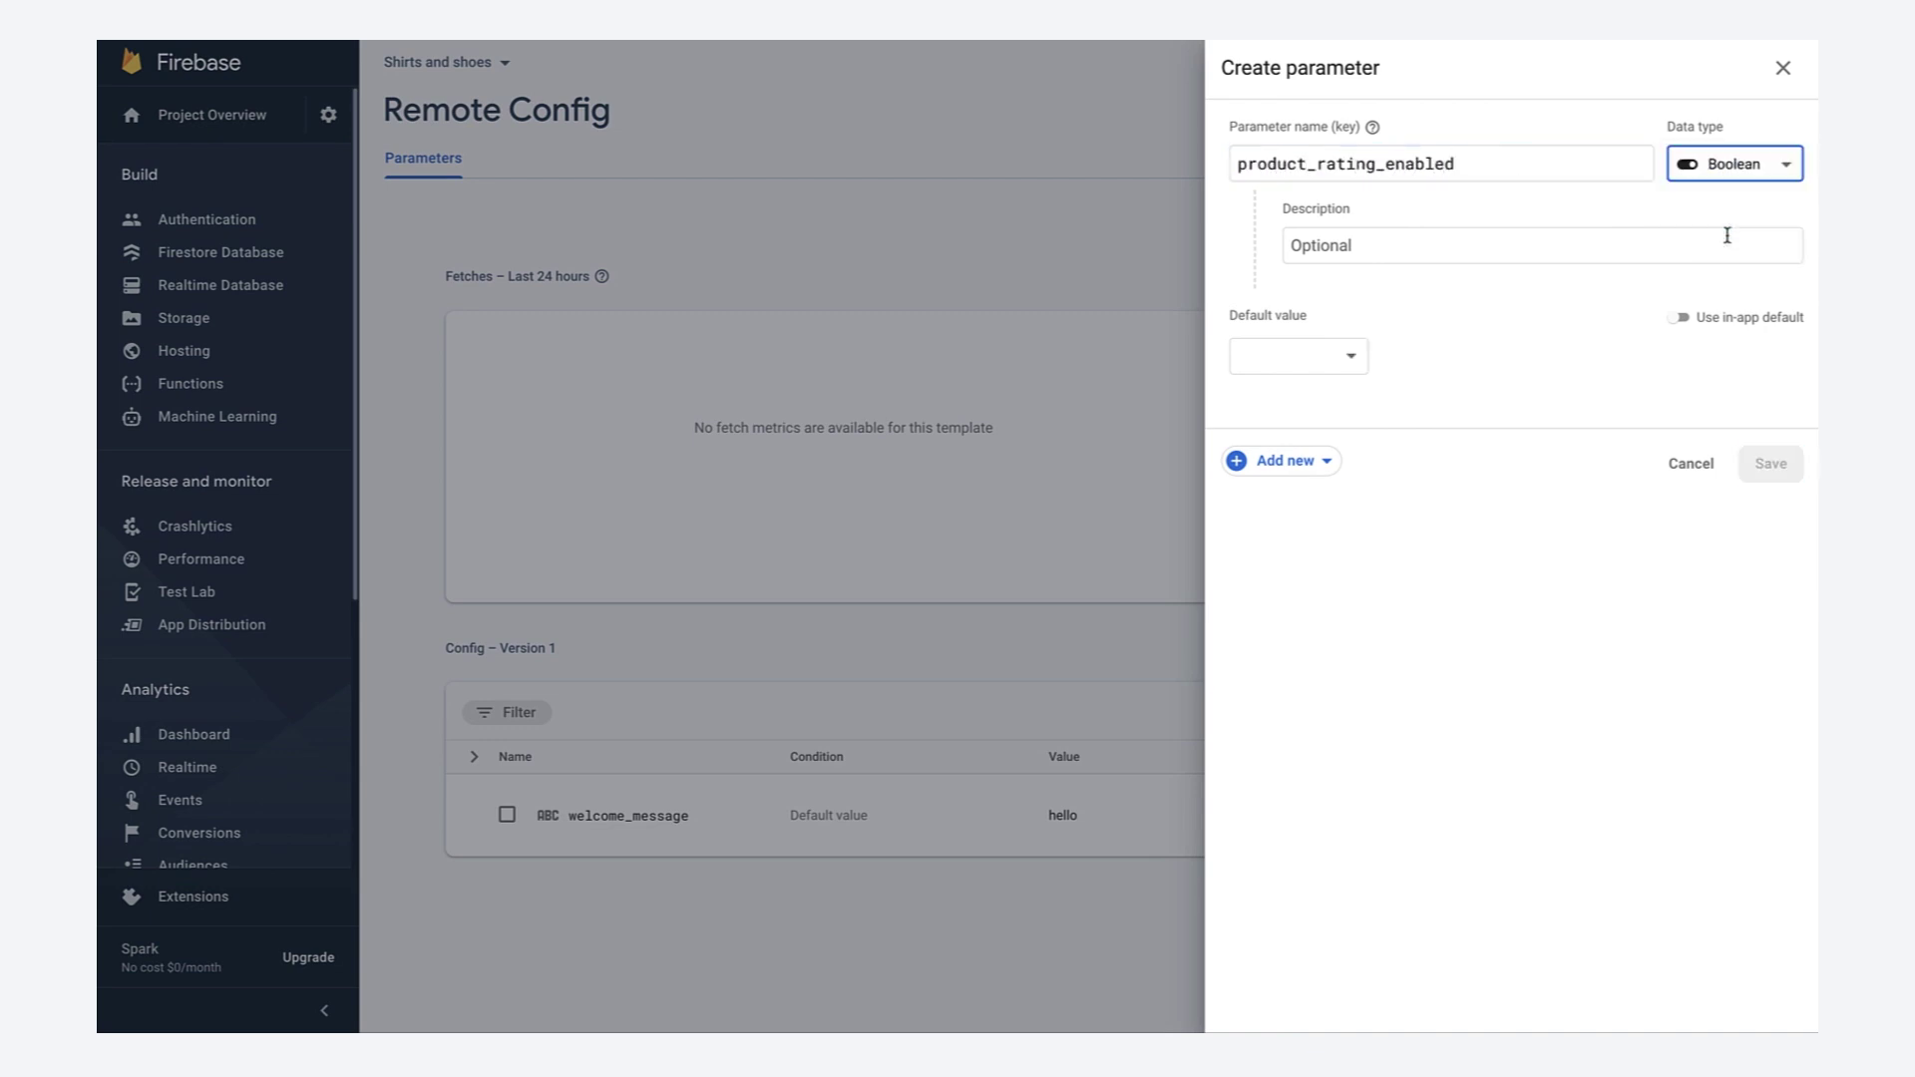
click(1486, 254)
text(product)
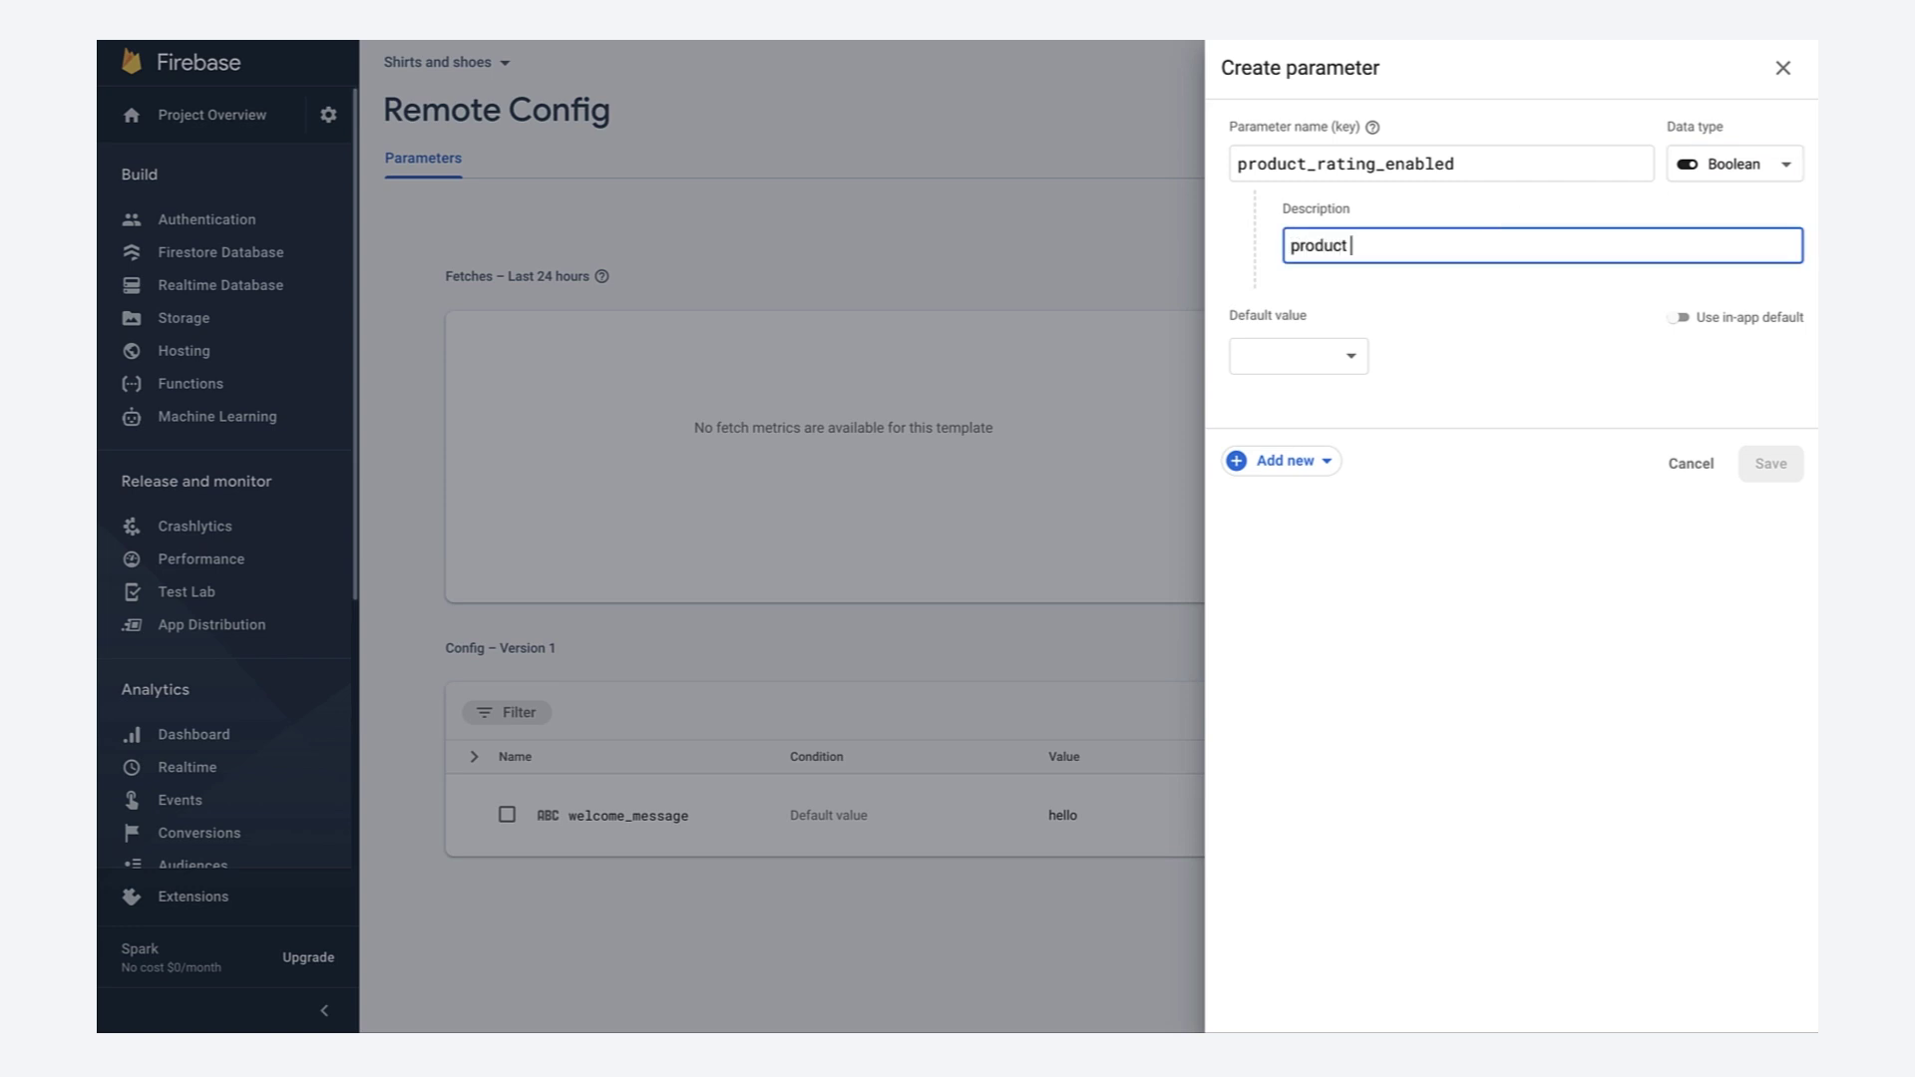
text( rating feature on Android)
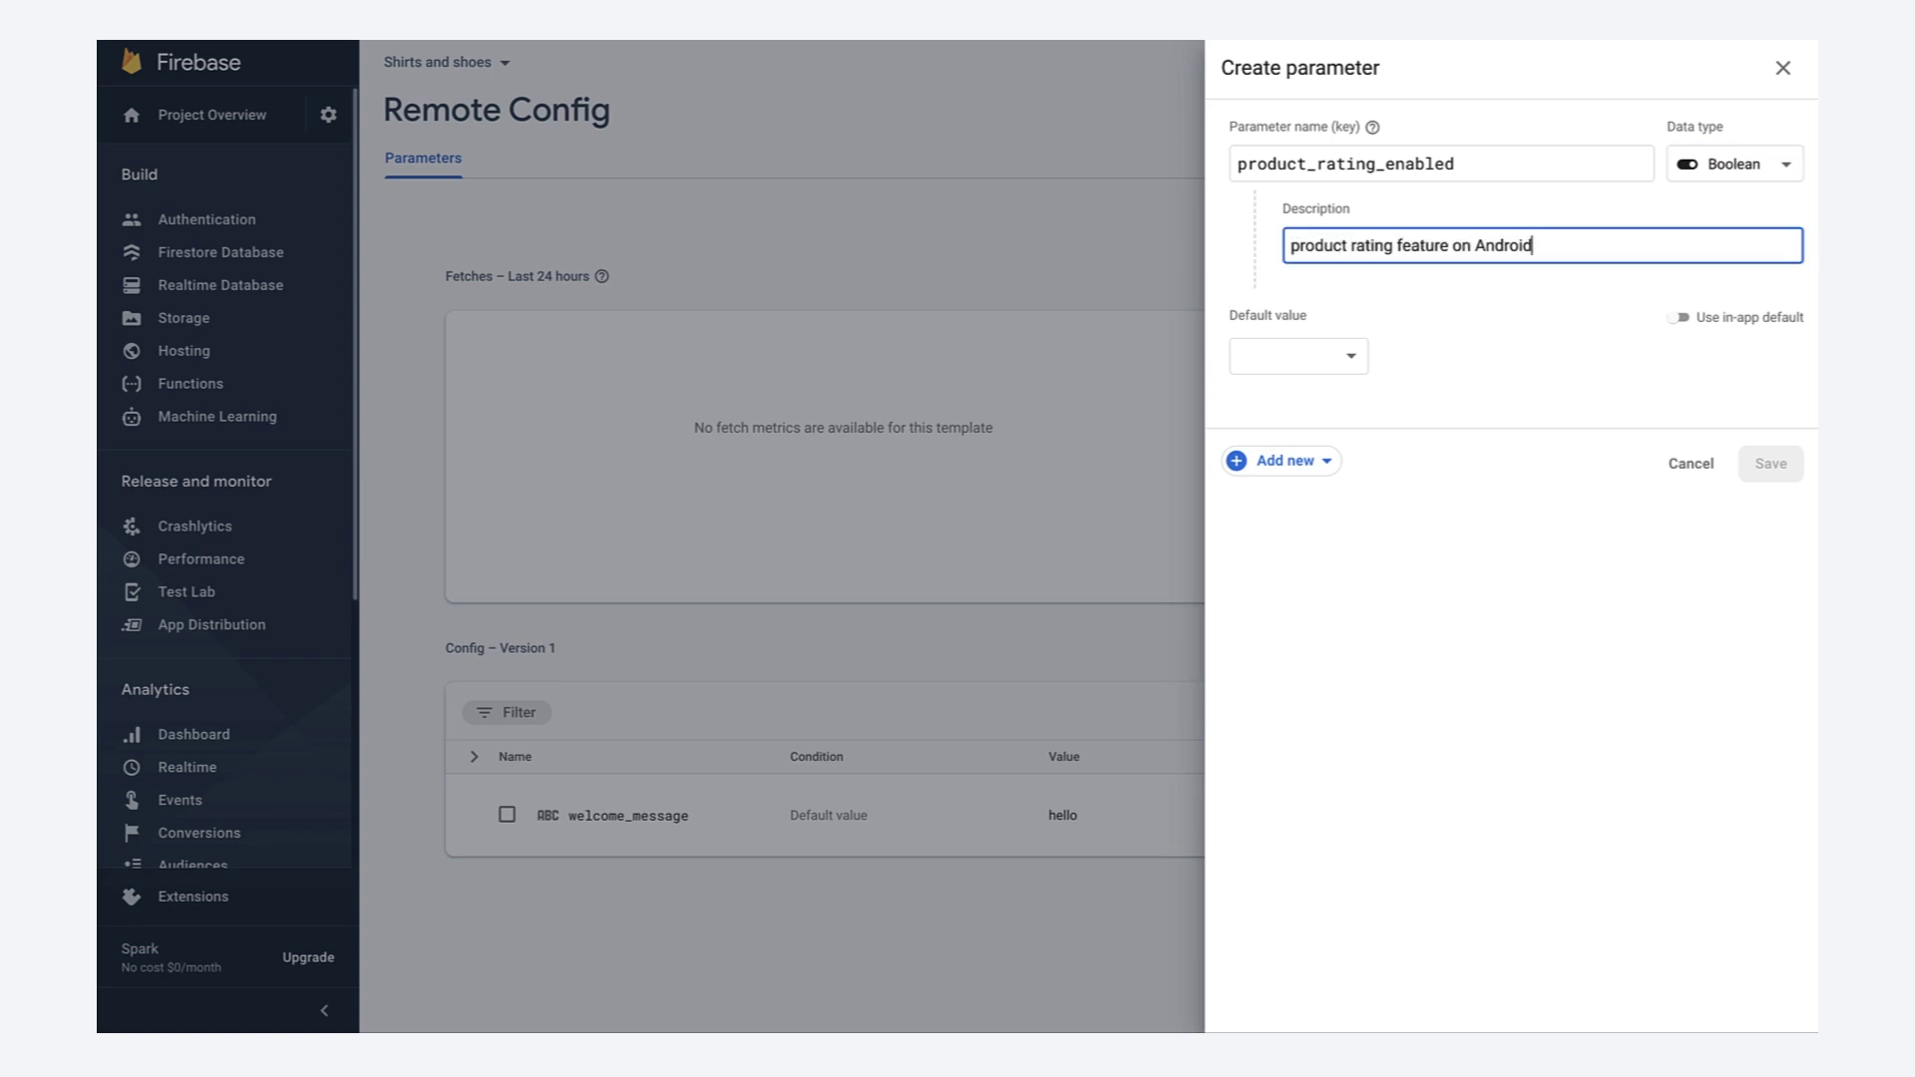
Step: Set product_rating_enabled's default value to false, save it and publish the changes
click(1333, 372)
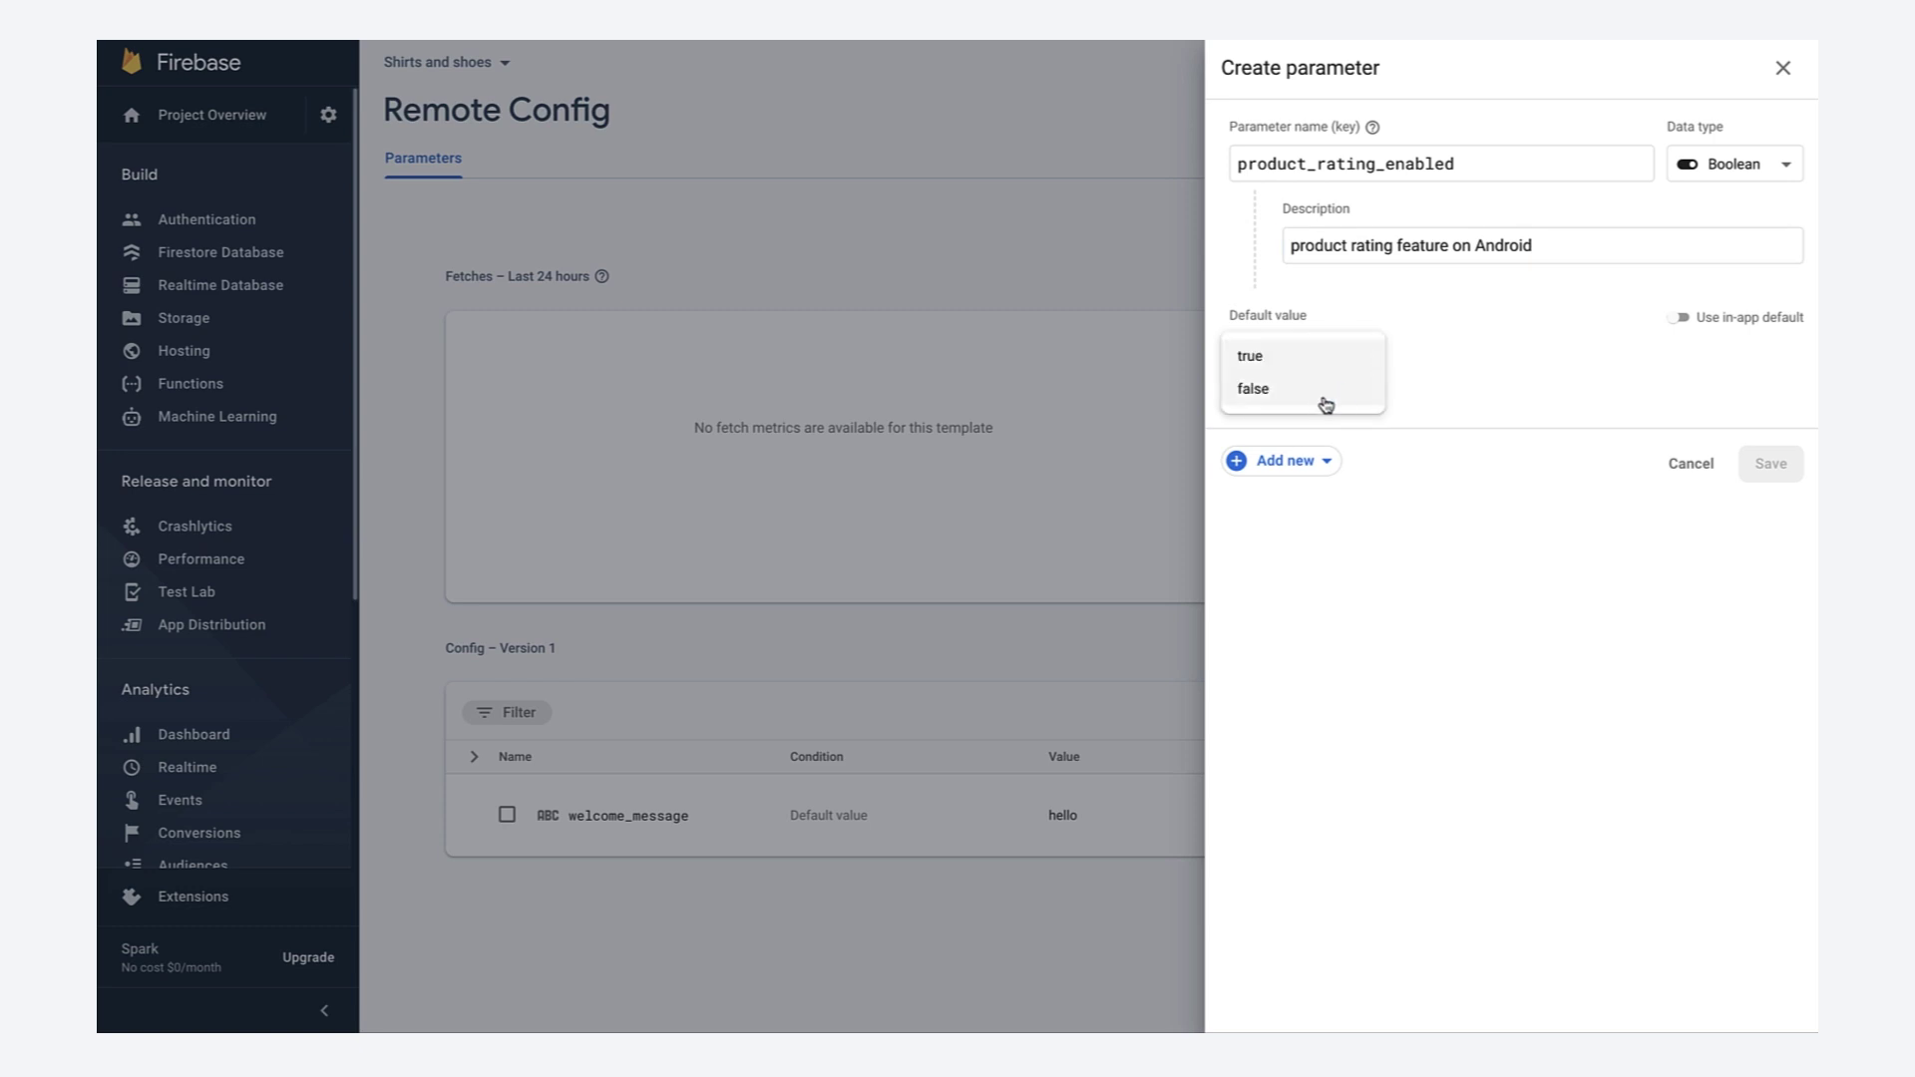
click(1326, 403)
click(1774, 467)
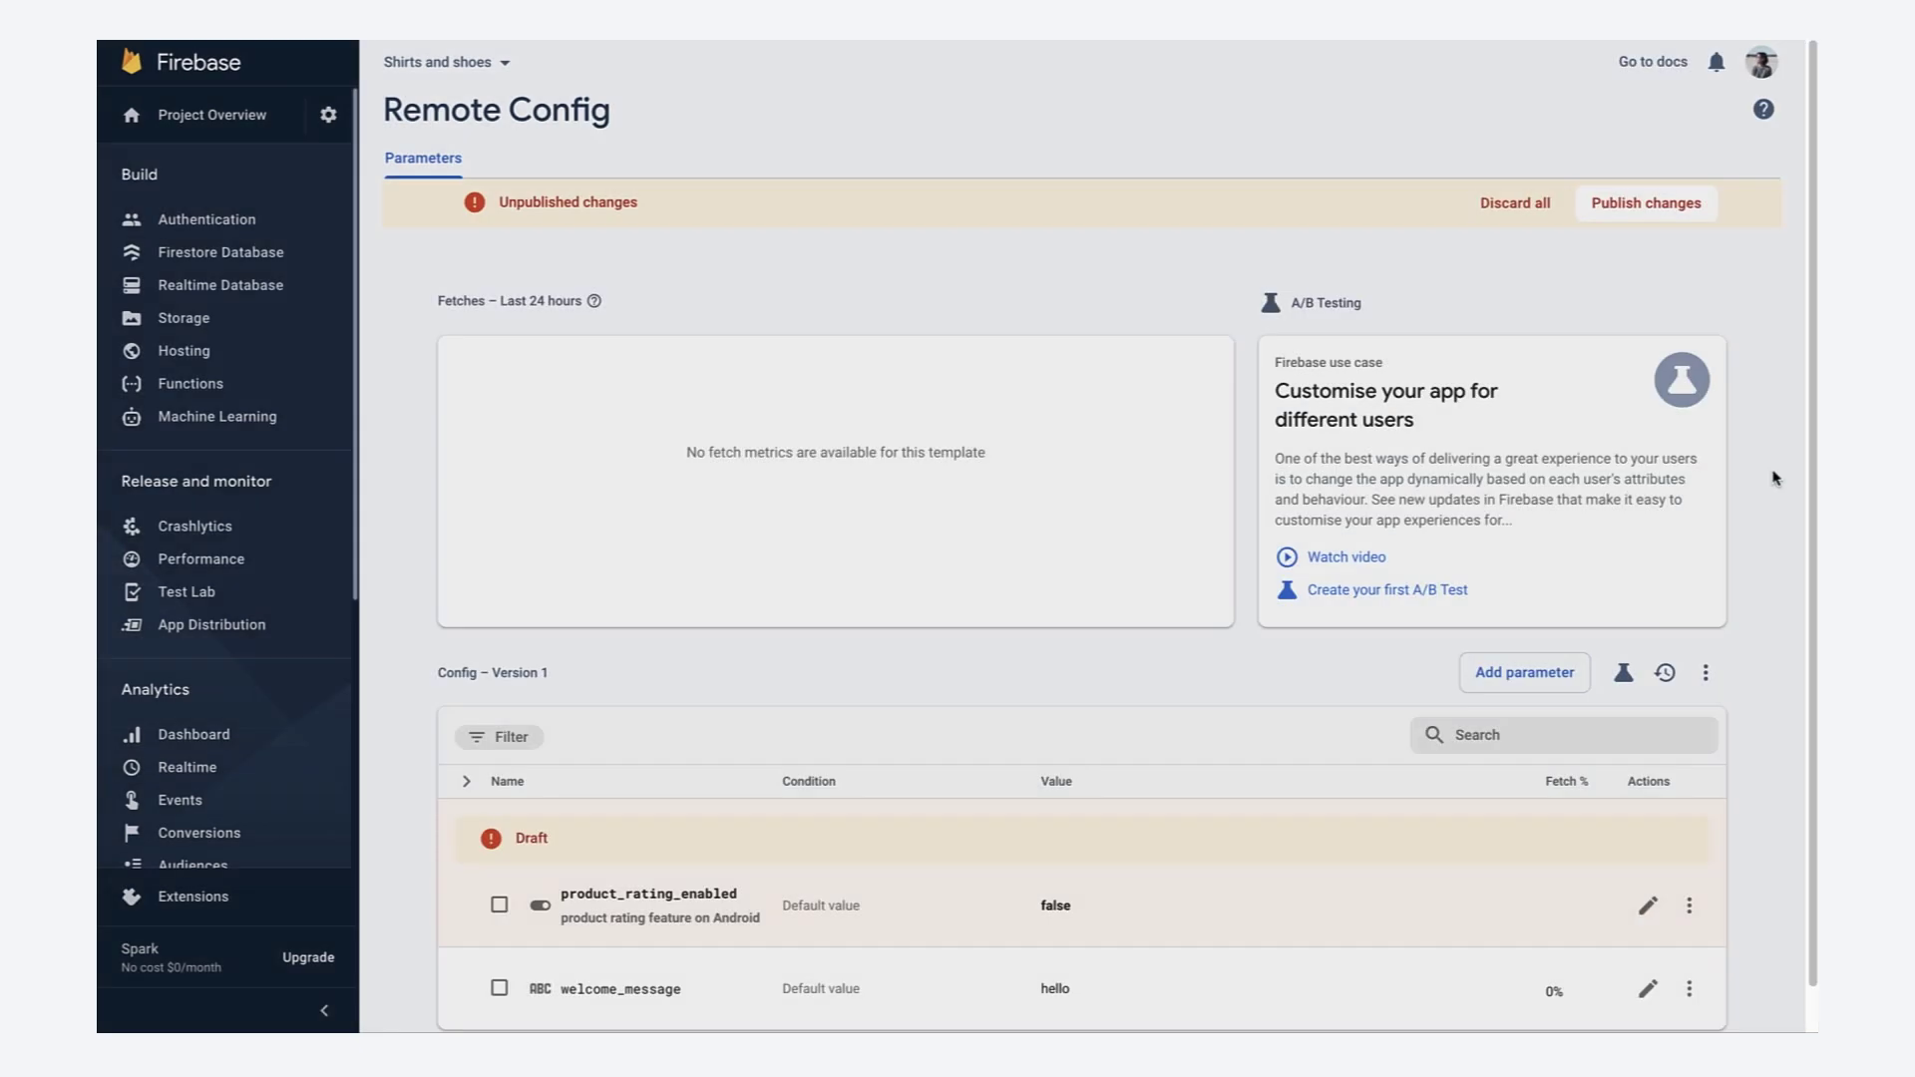
click(1619, 209)
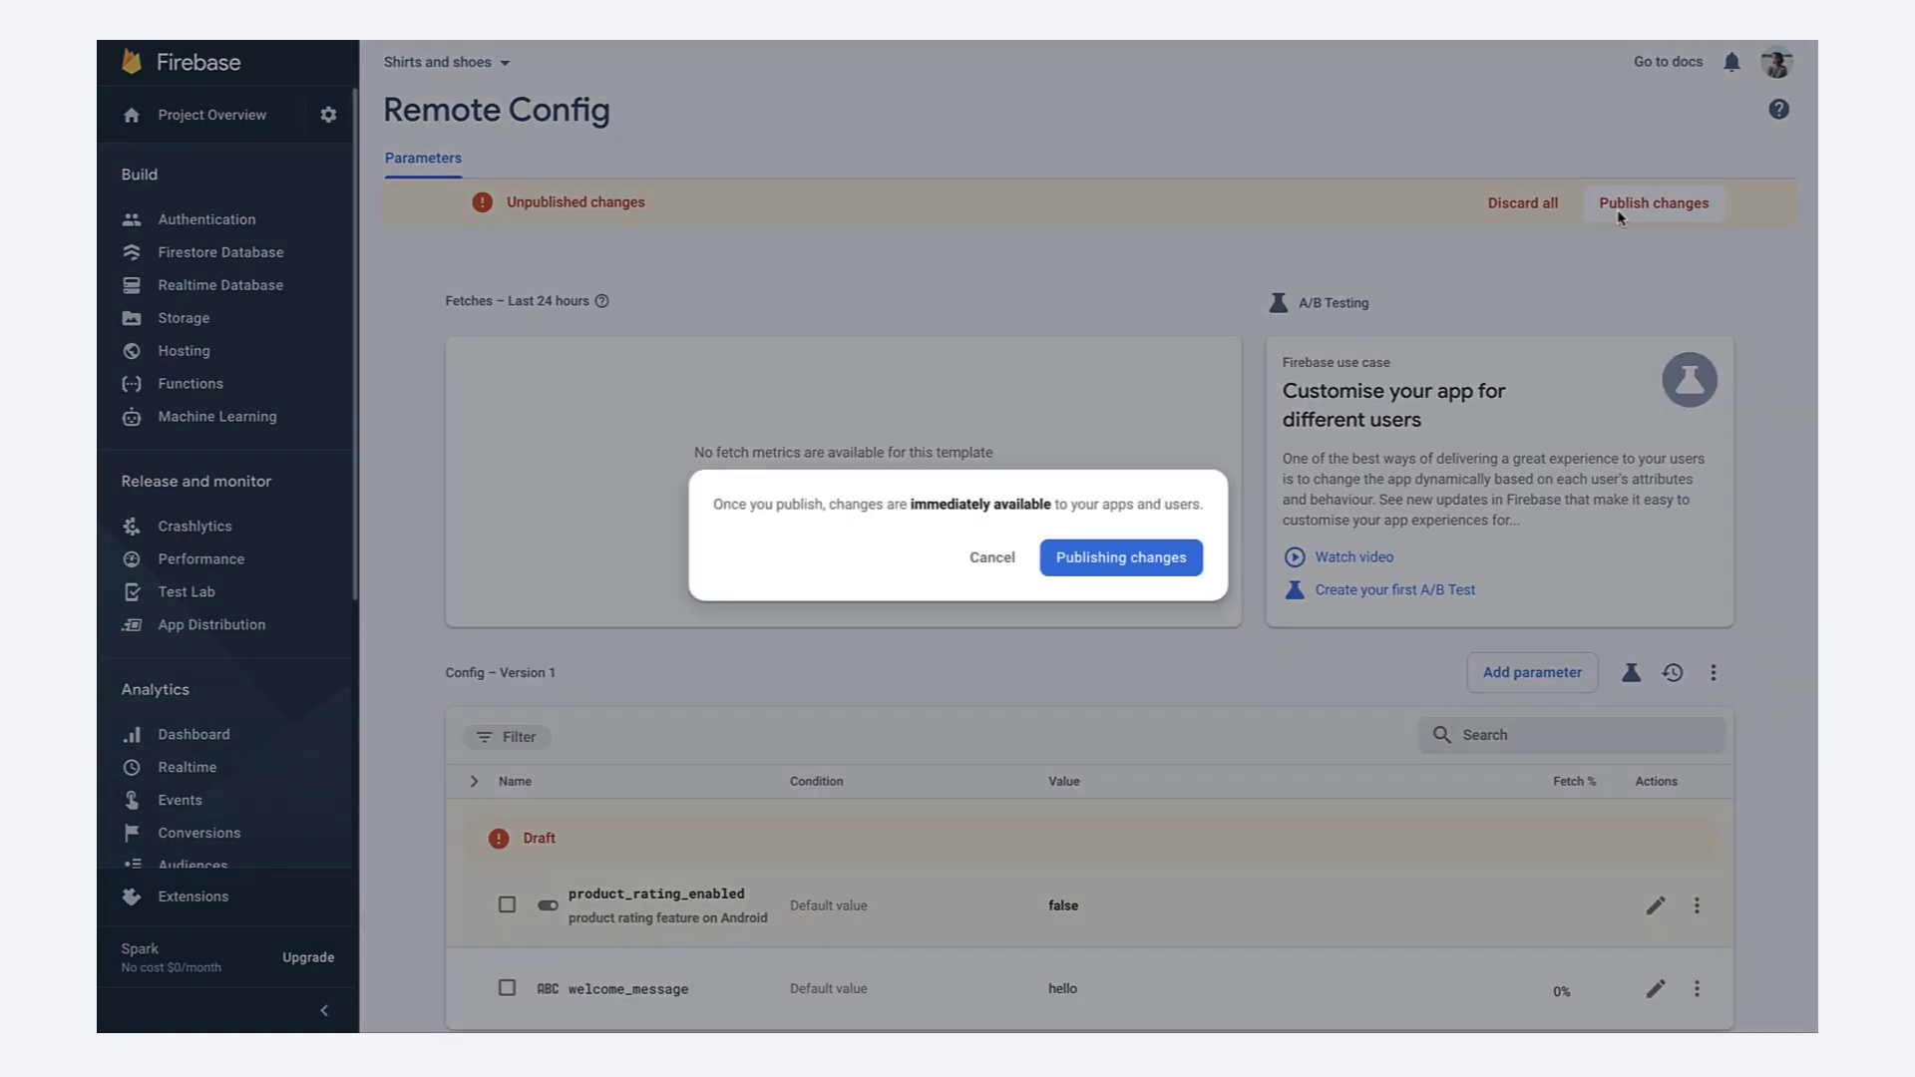
click(1119, 562)
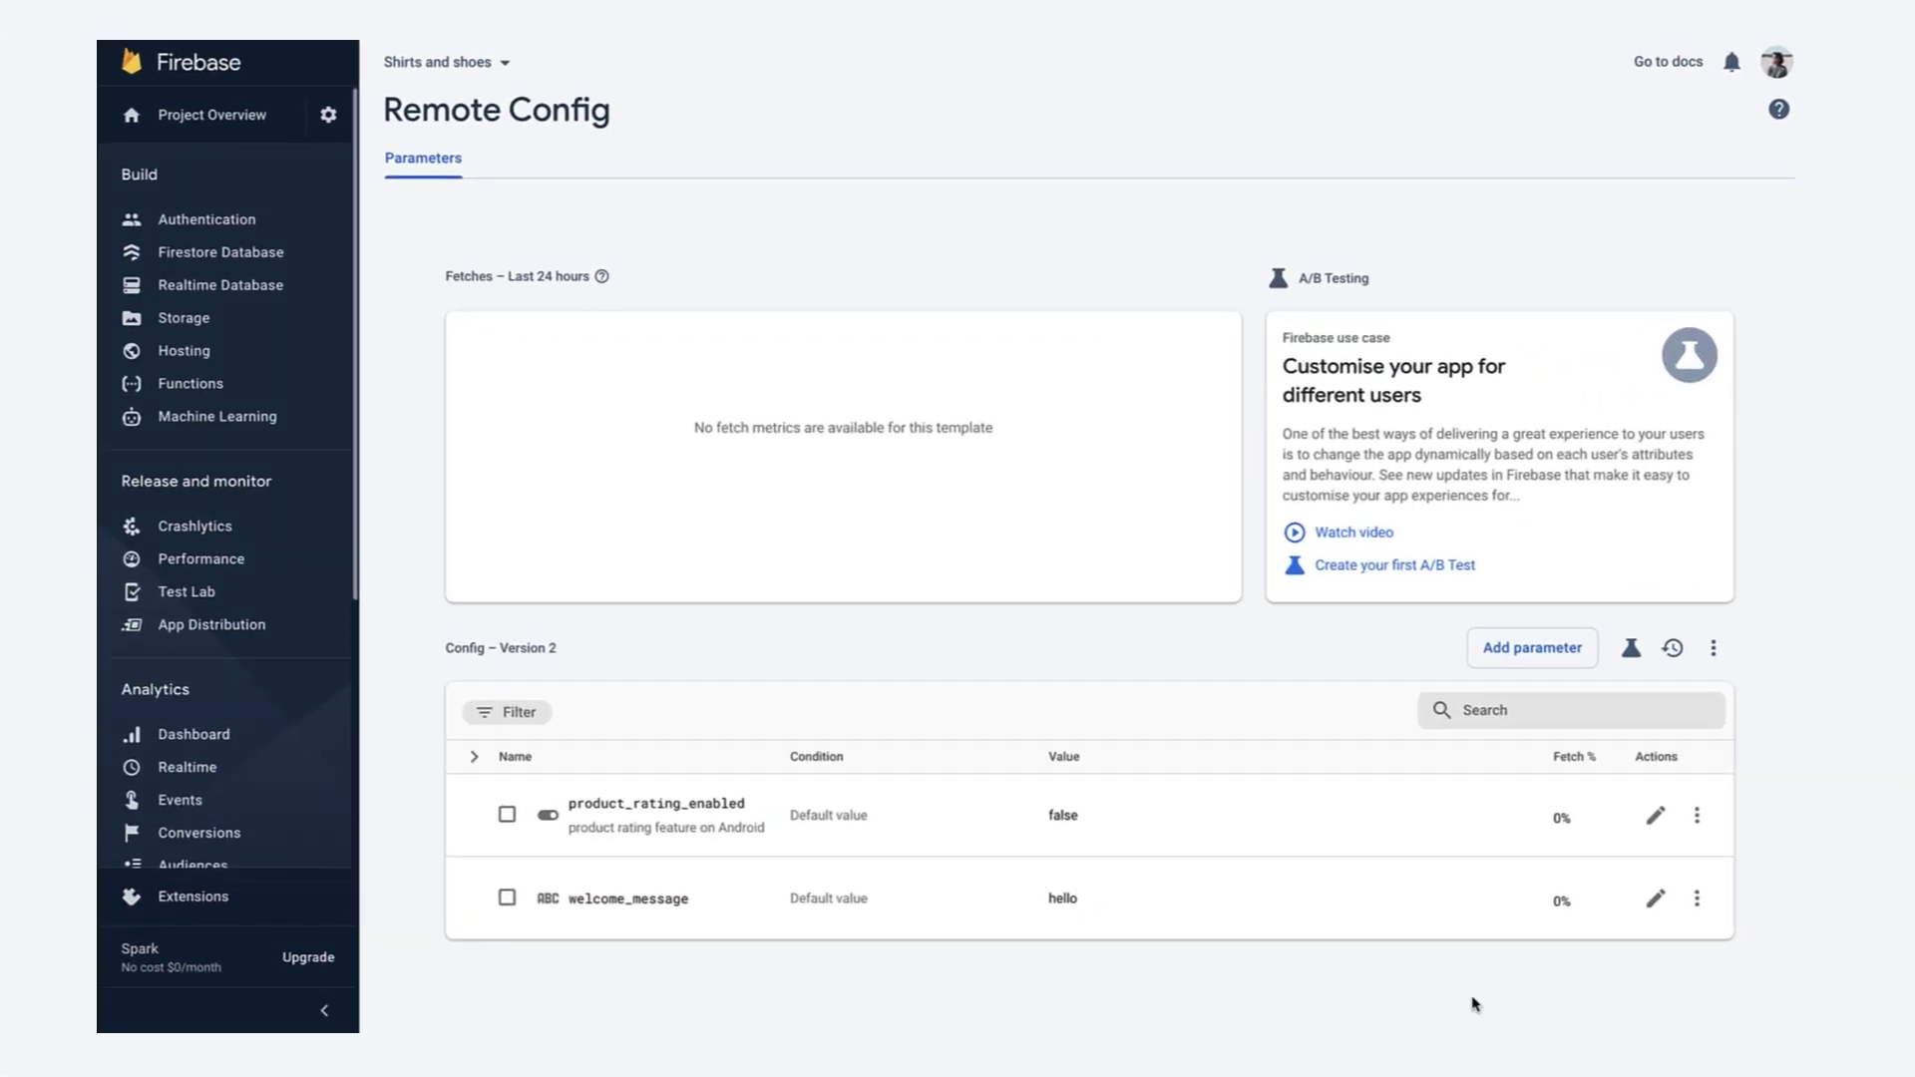
Step: Start a new condition for product_rating_enabled targeting the Android Shirts and shoes app
click(1655, 815)
click(1282, 461)
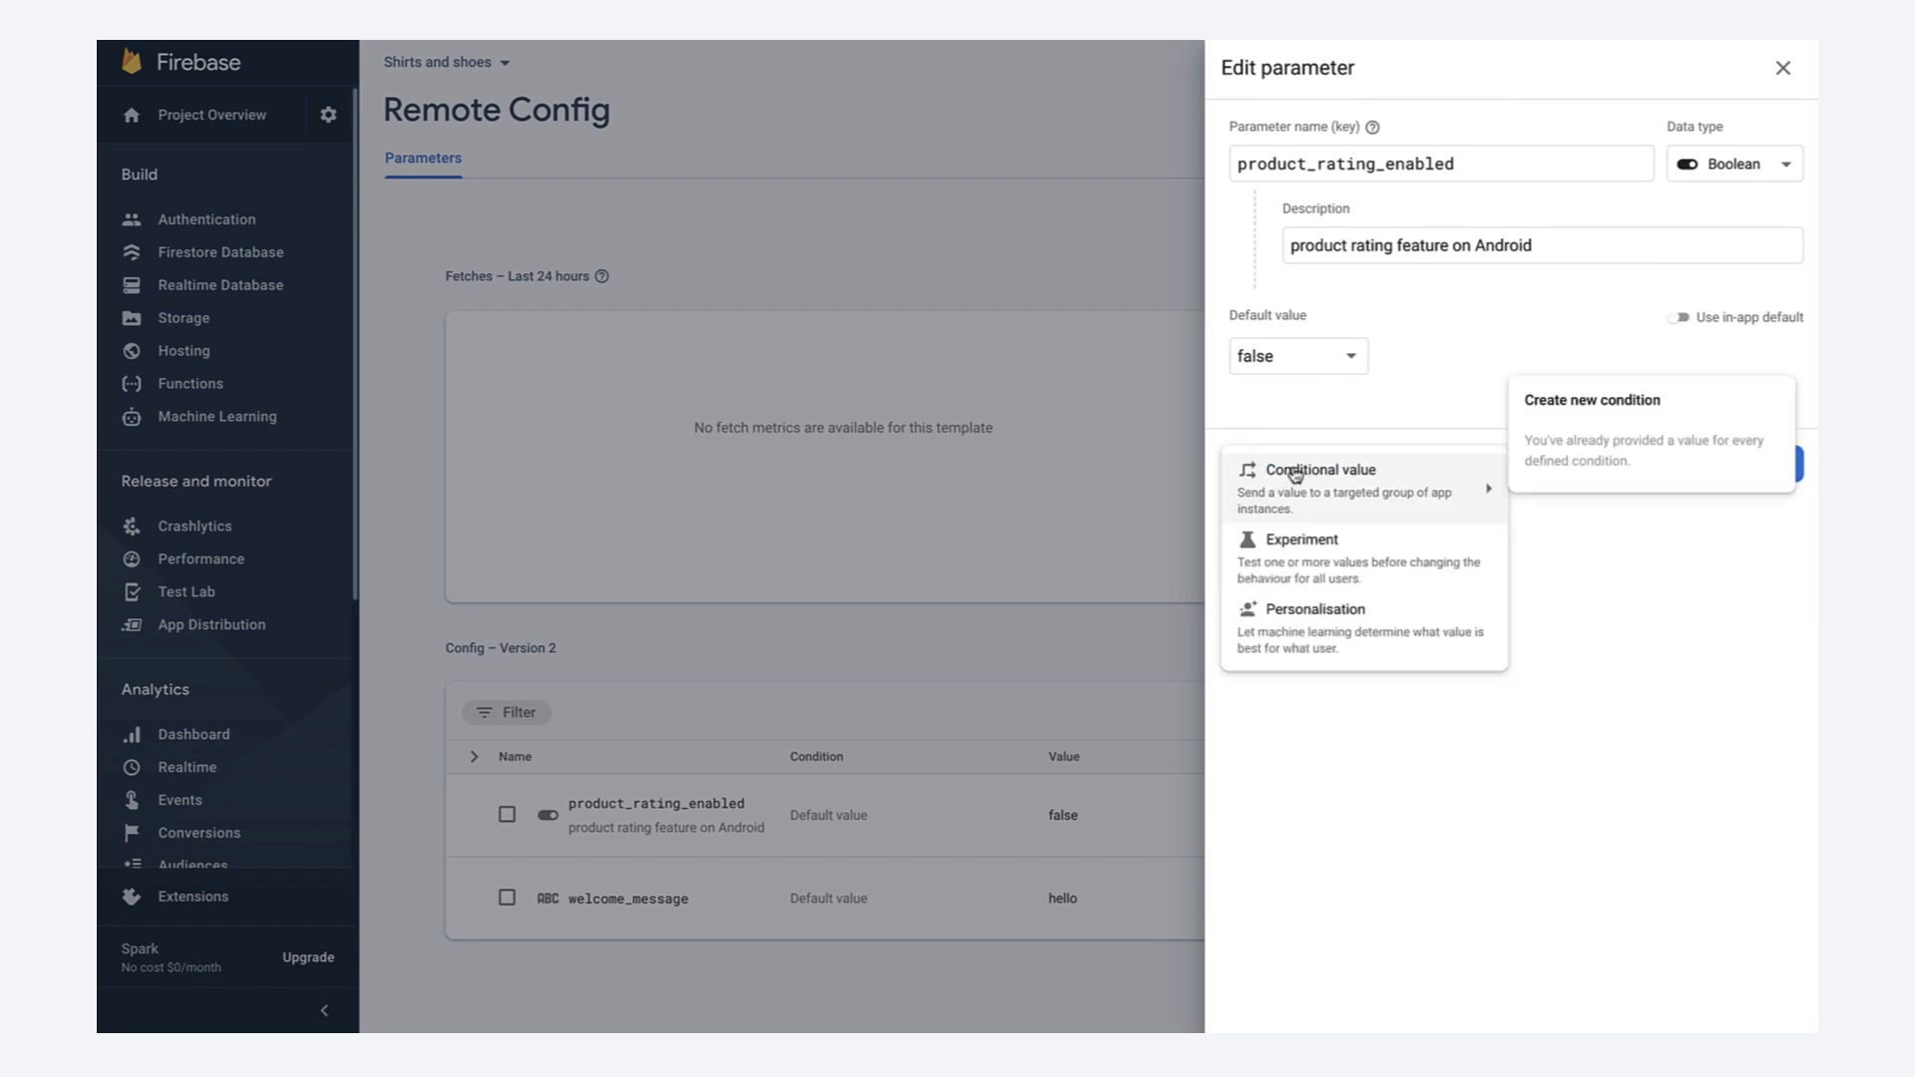
click(1564, 407)
text(10% Android users)
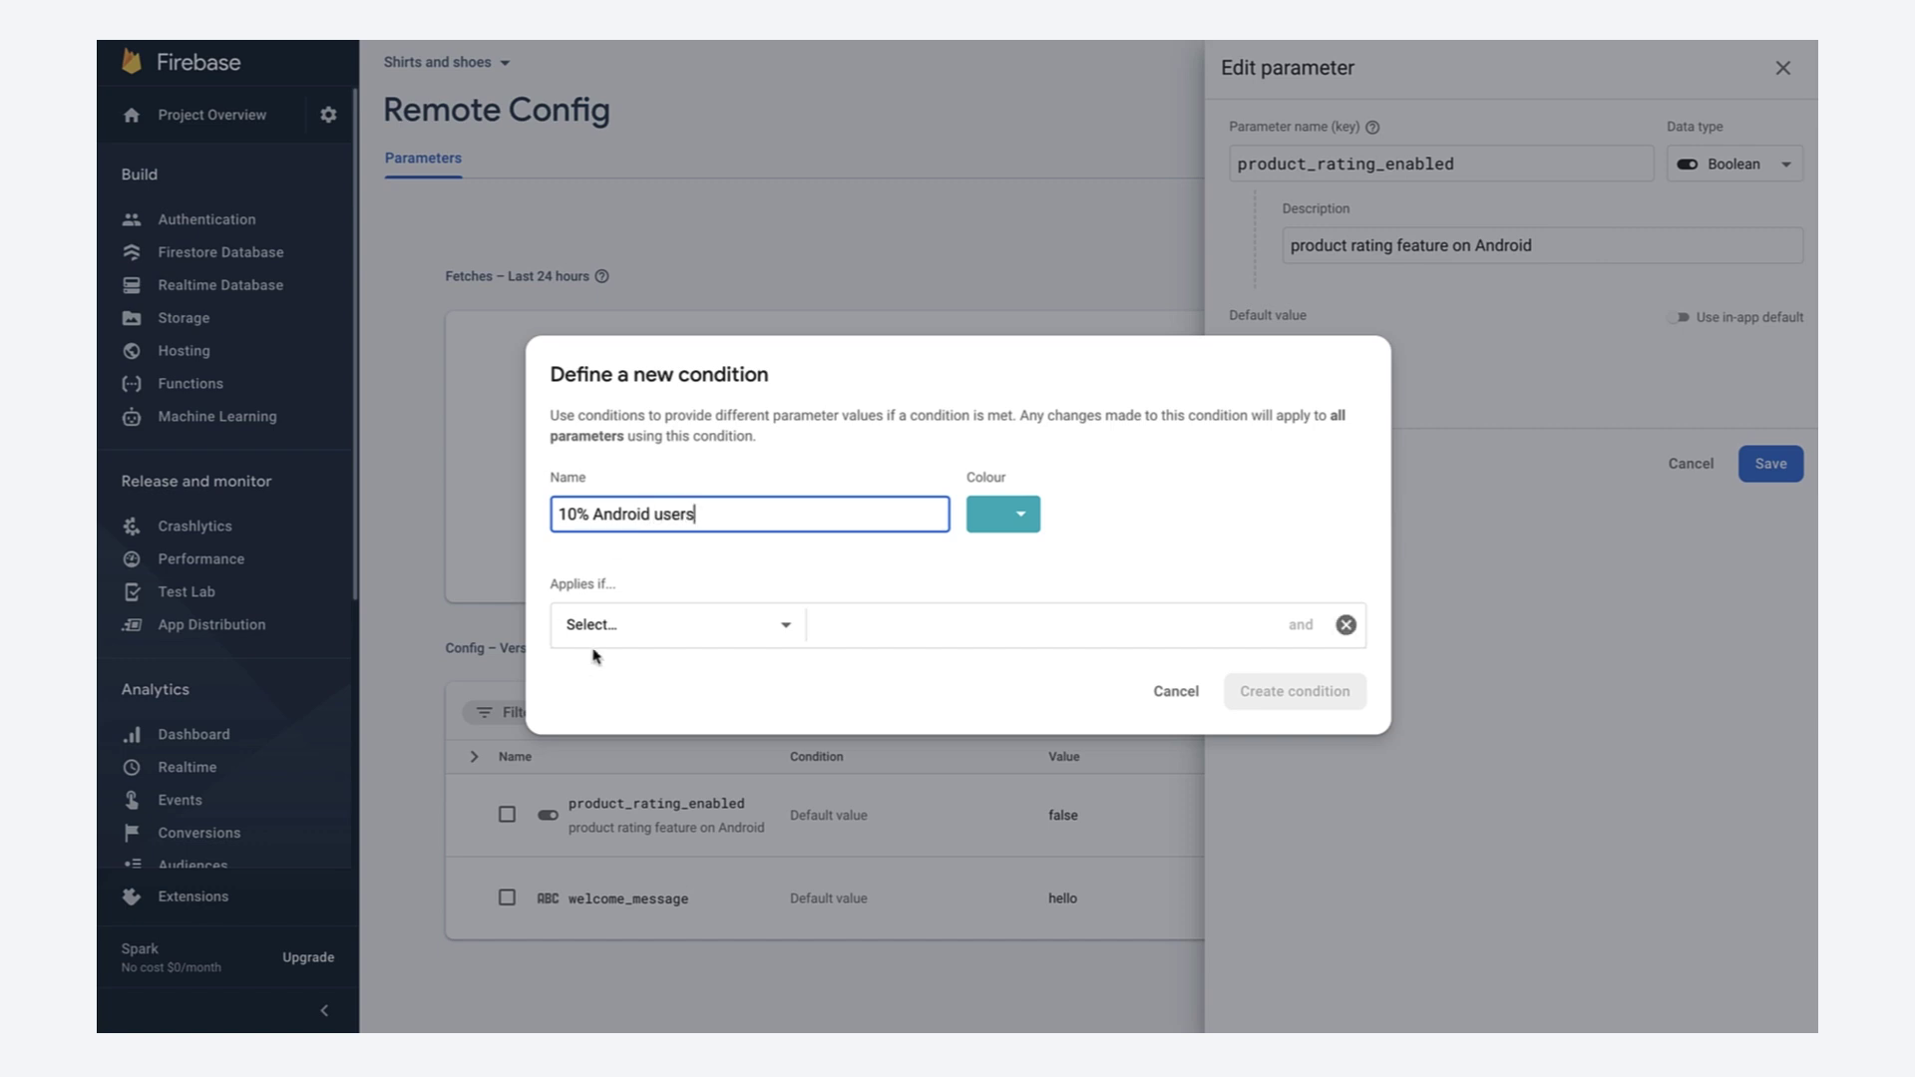
click(604, 640)
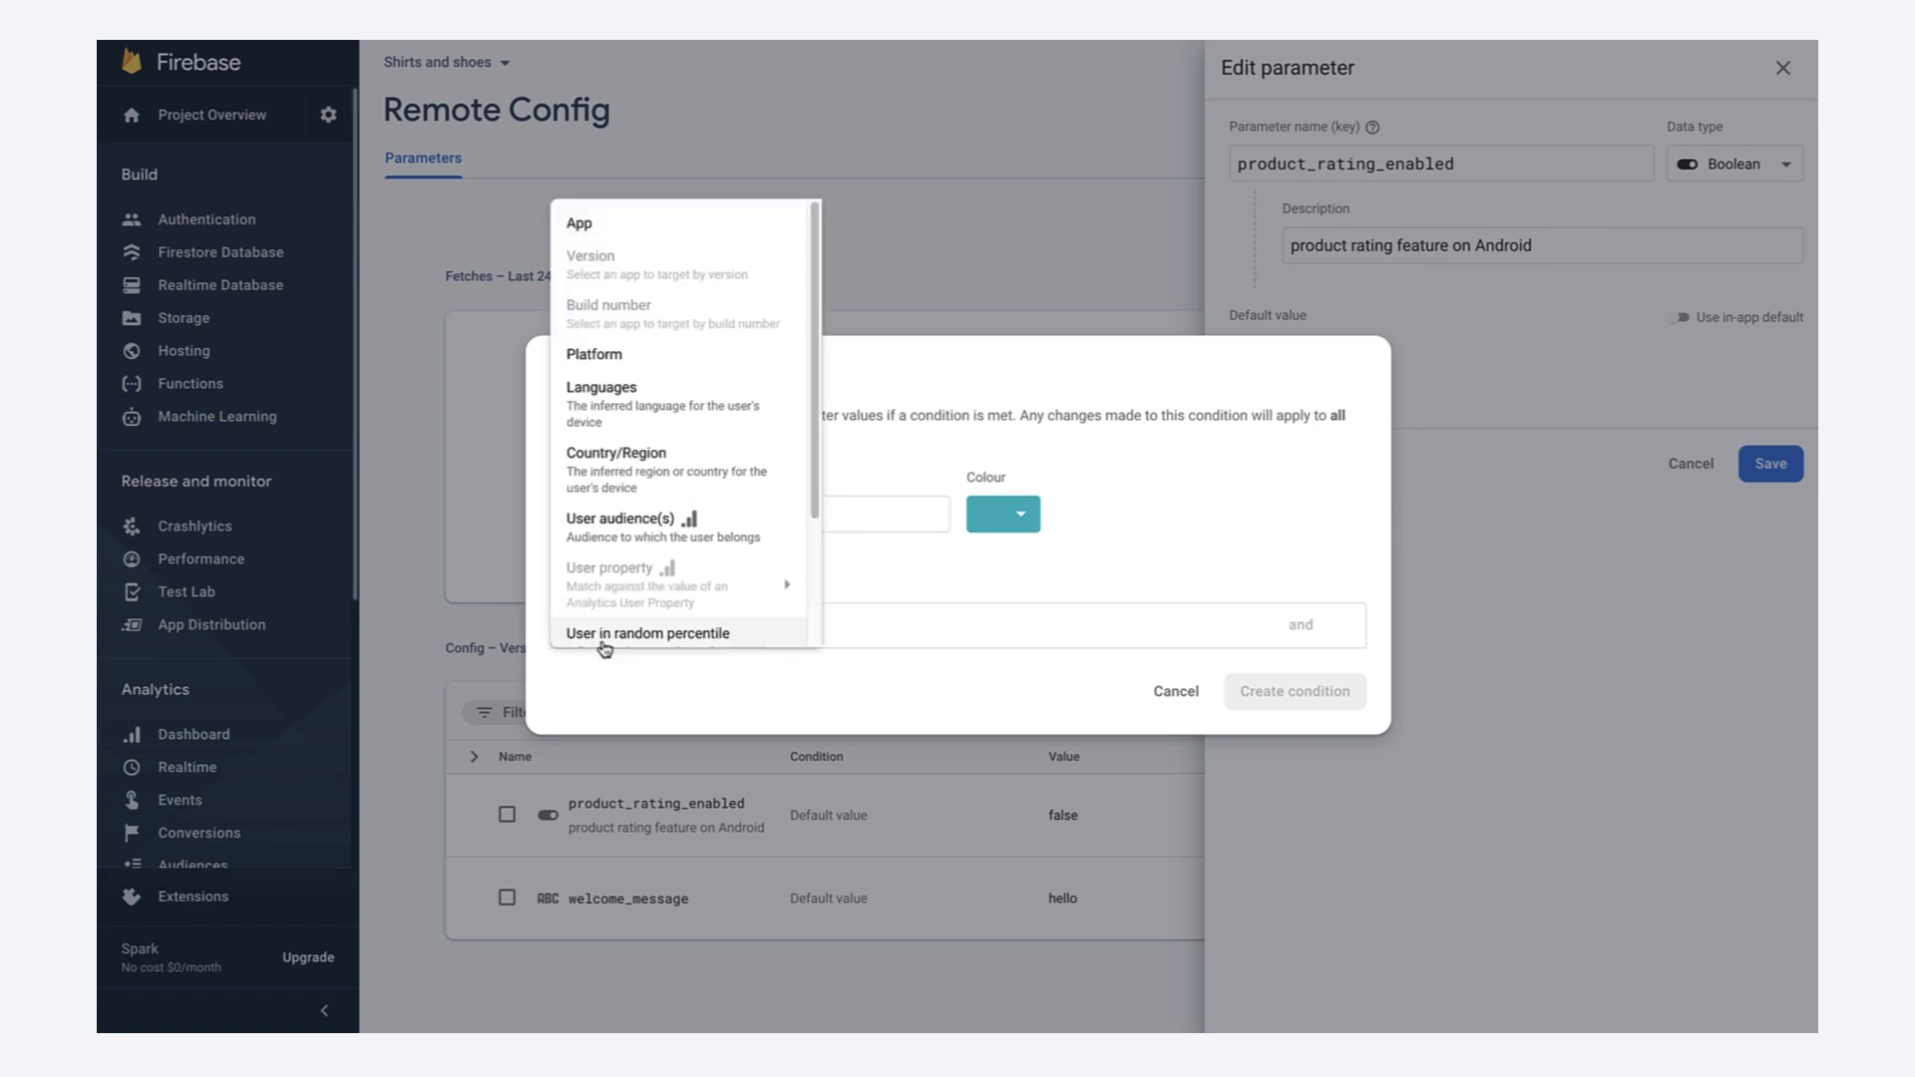
click(629, 224)
click(957, 625)
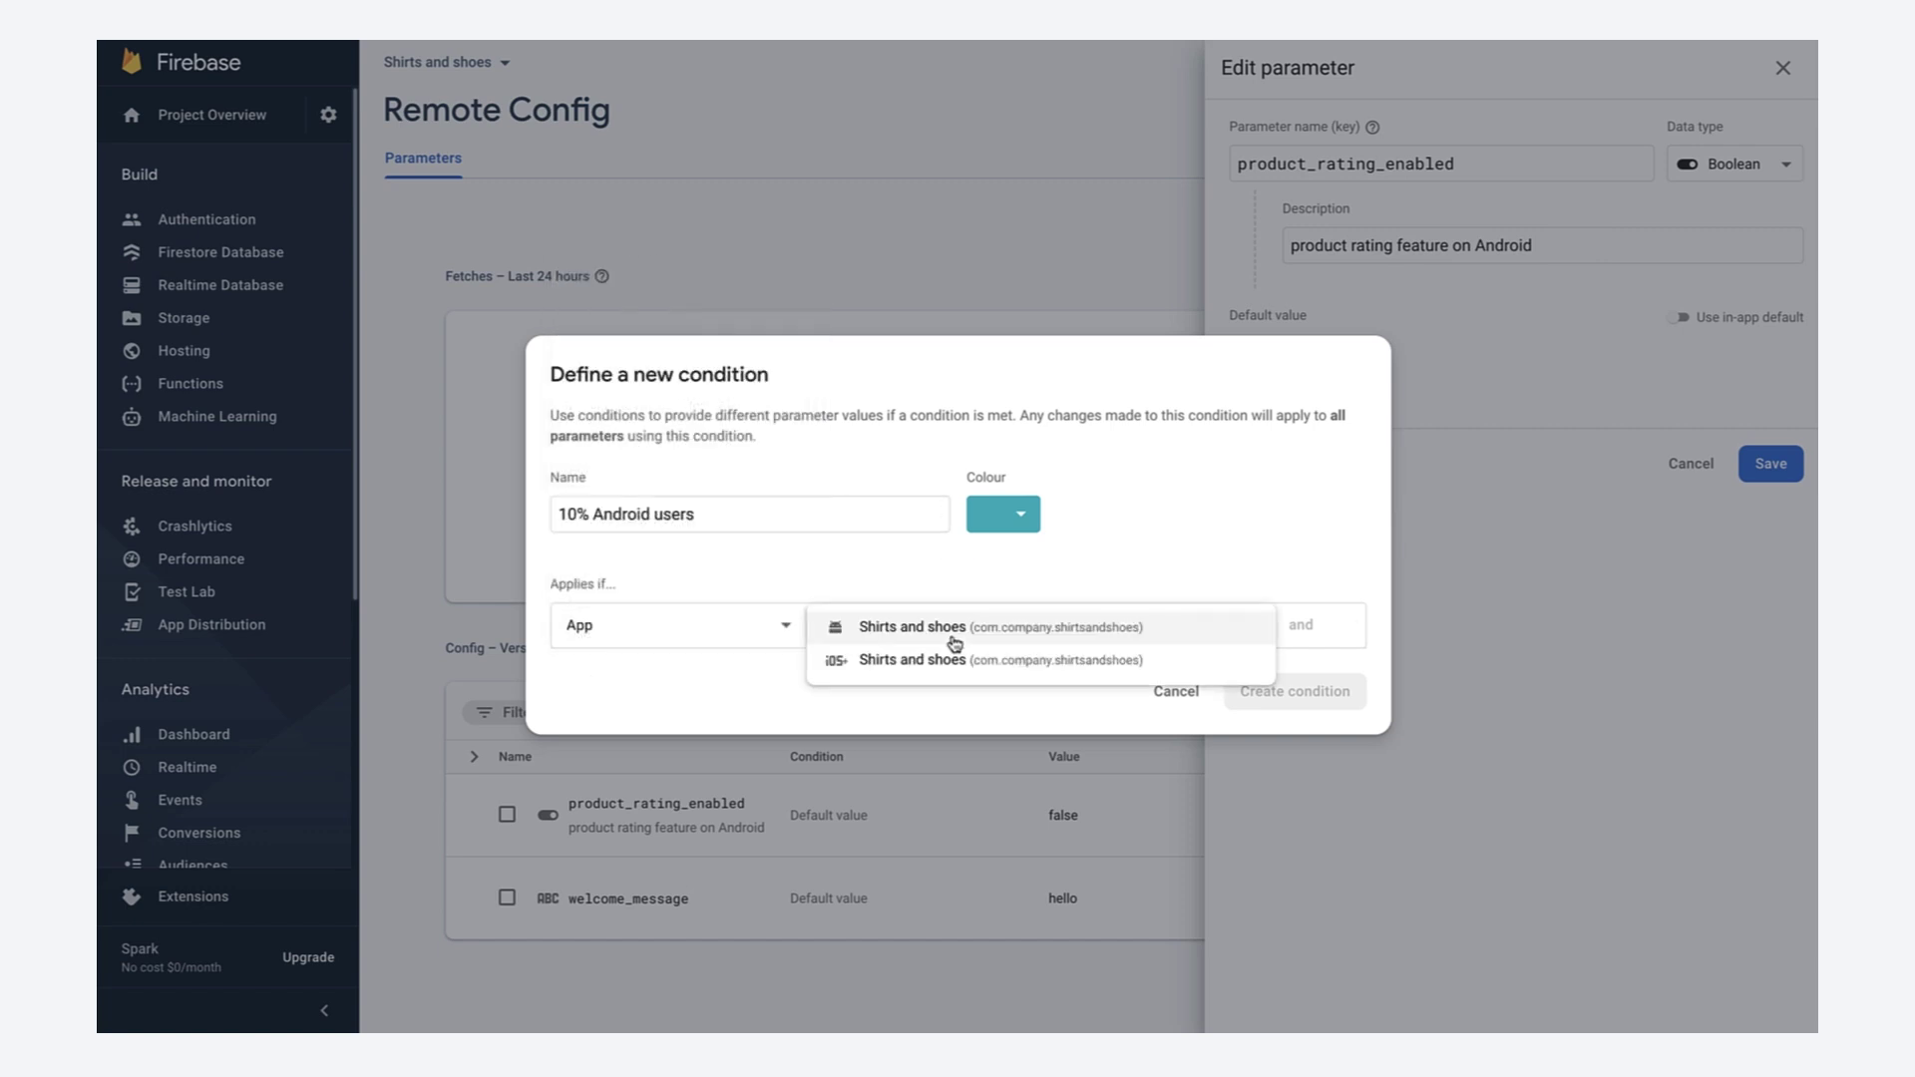
click(913, 628)
Step: Add a random percentile ≤ 10 rule and create the '10% Android users' condition
click(1299, 624)
click(703, 646)
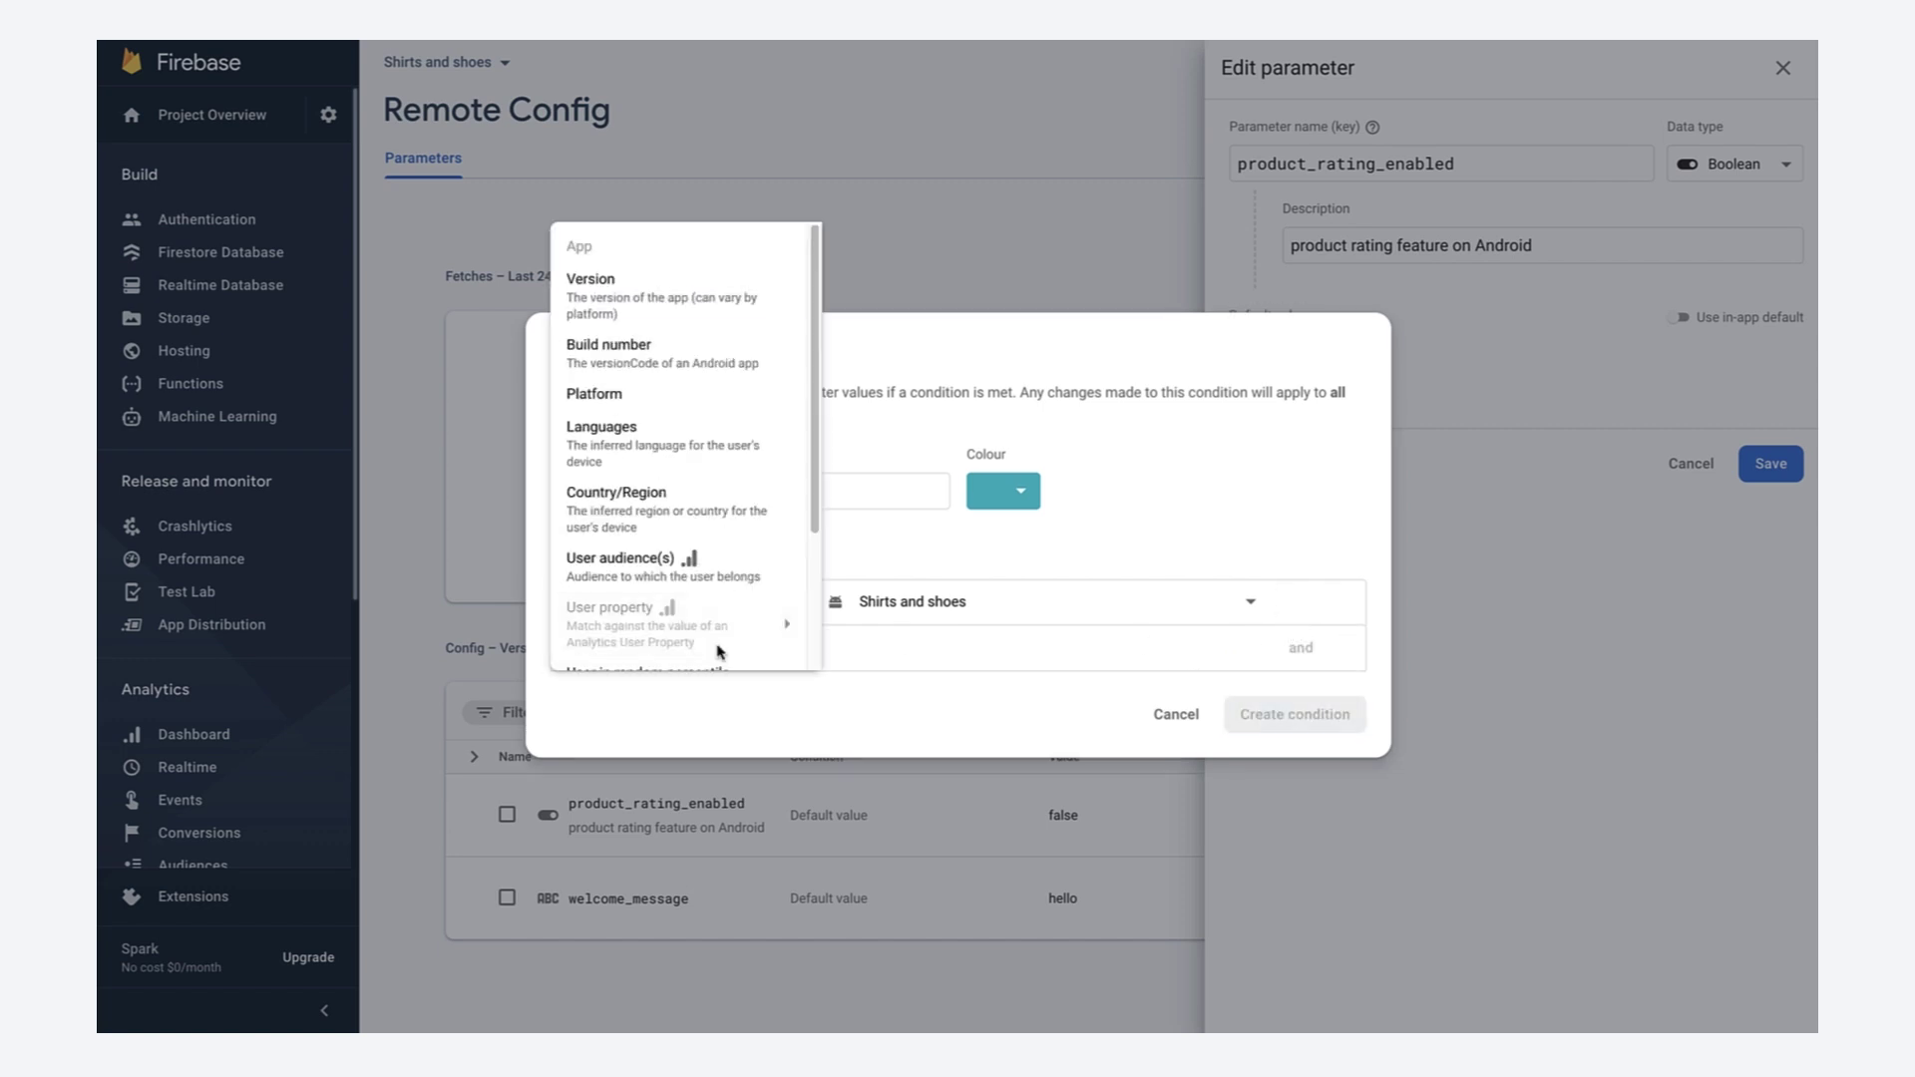
scroll(720, 653, down, 2)
click(681, 510)
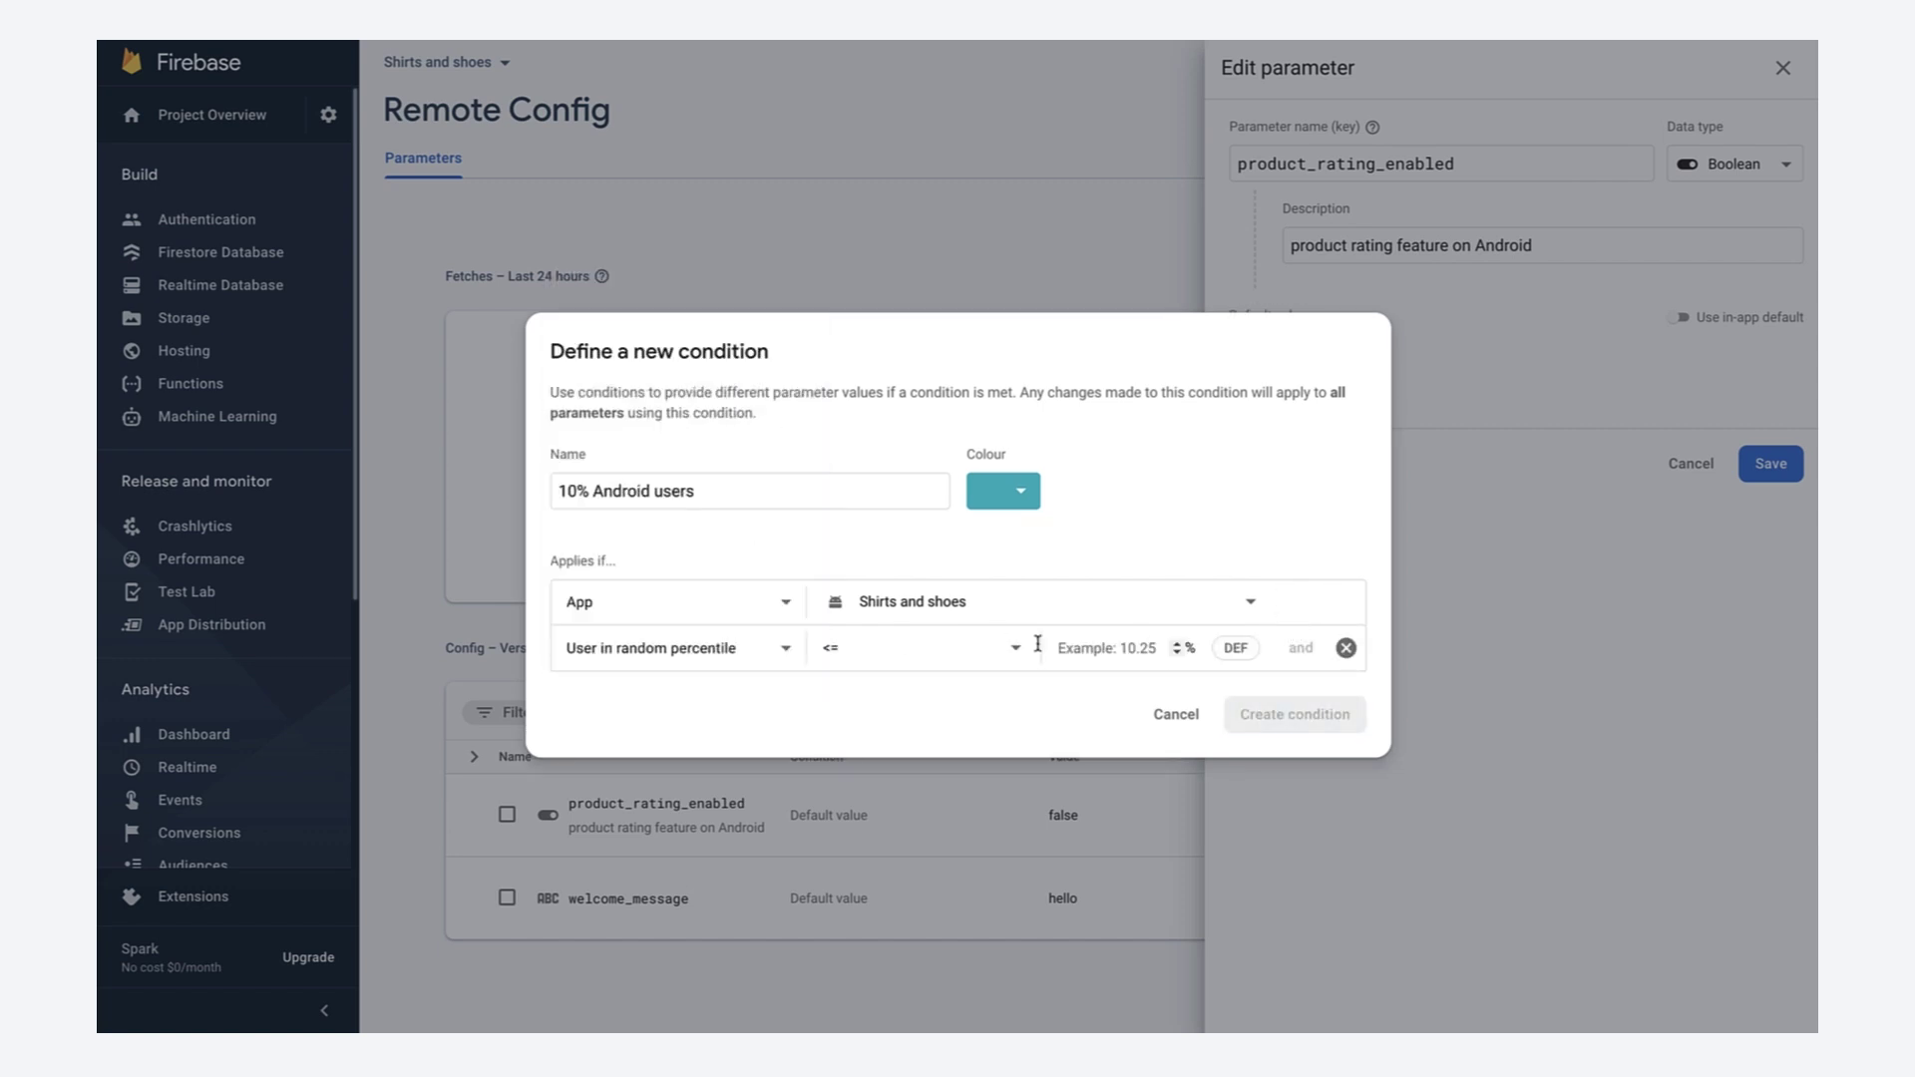
click(1103, 646)
text(10)
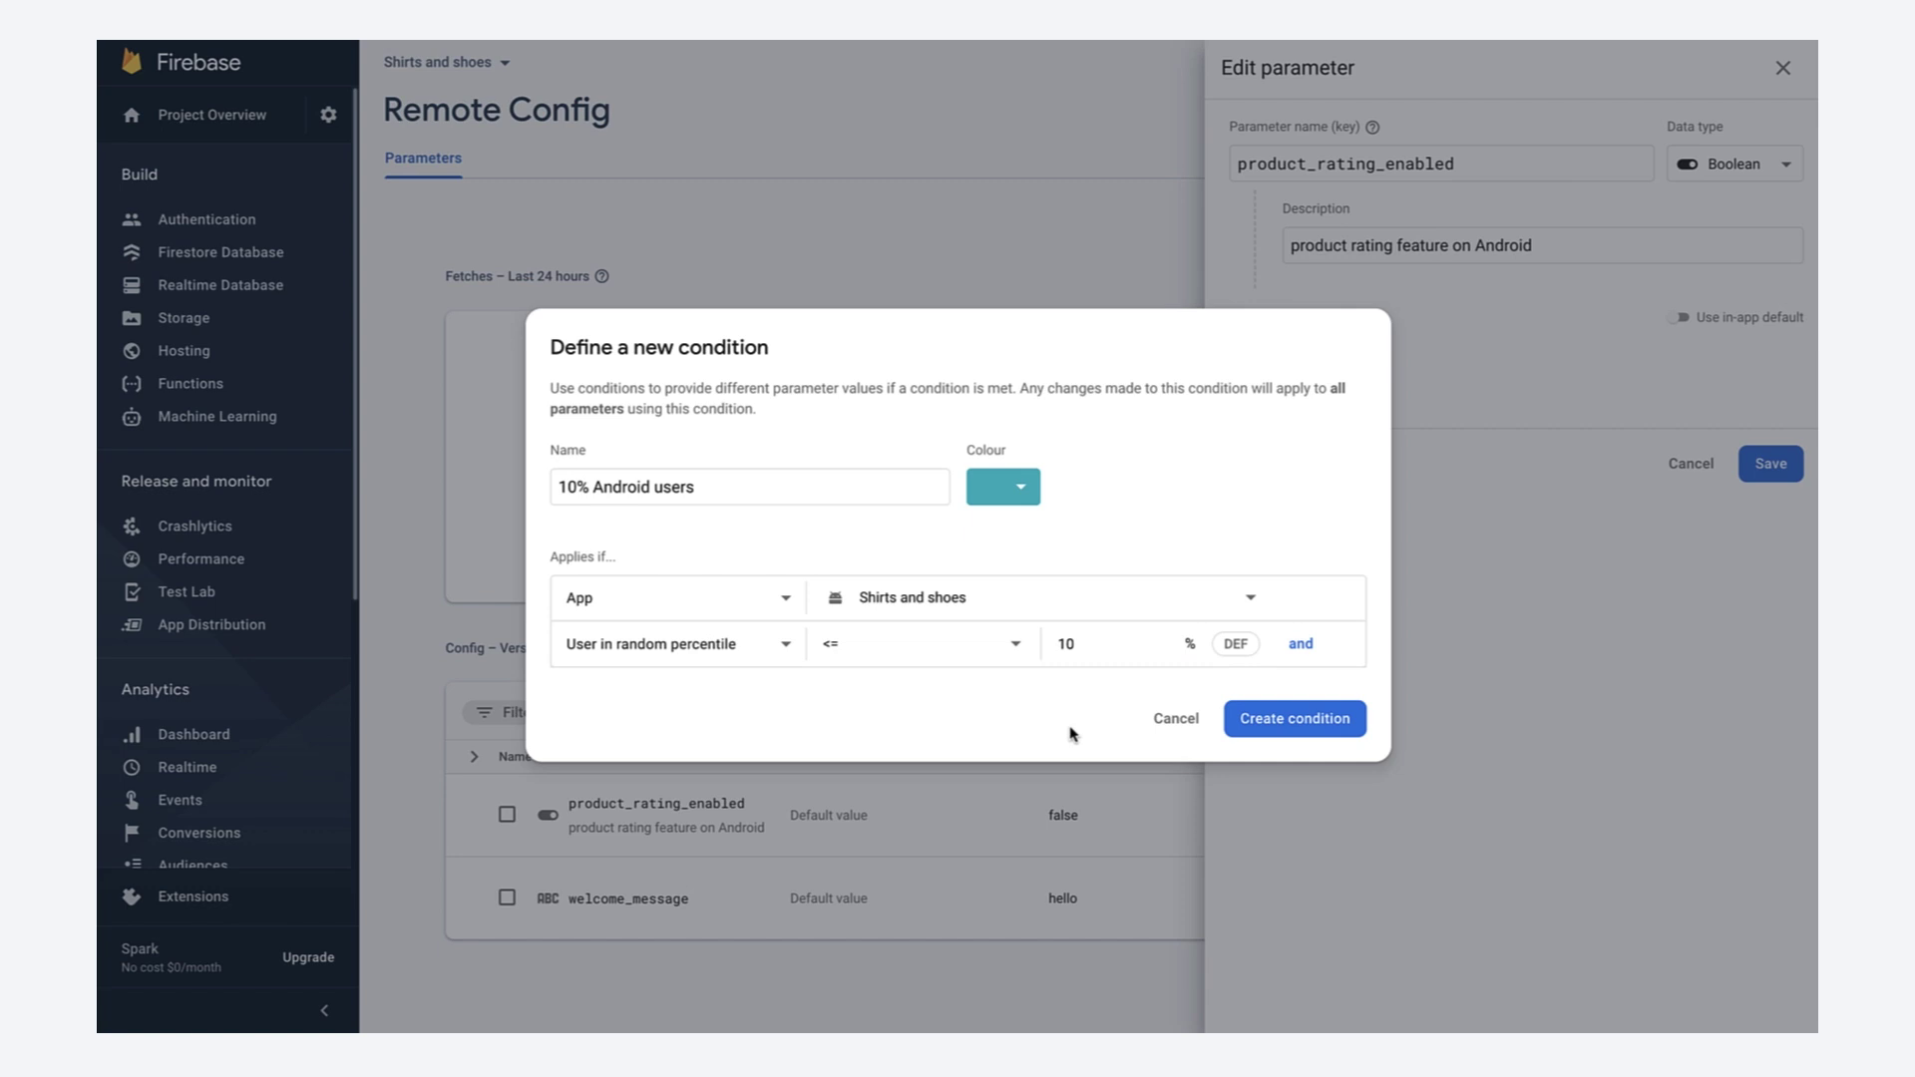
click(1267, 728)
Step: Set the 10% Android users value to true, save and publish the change
click(1368, 447)
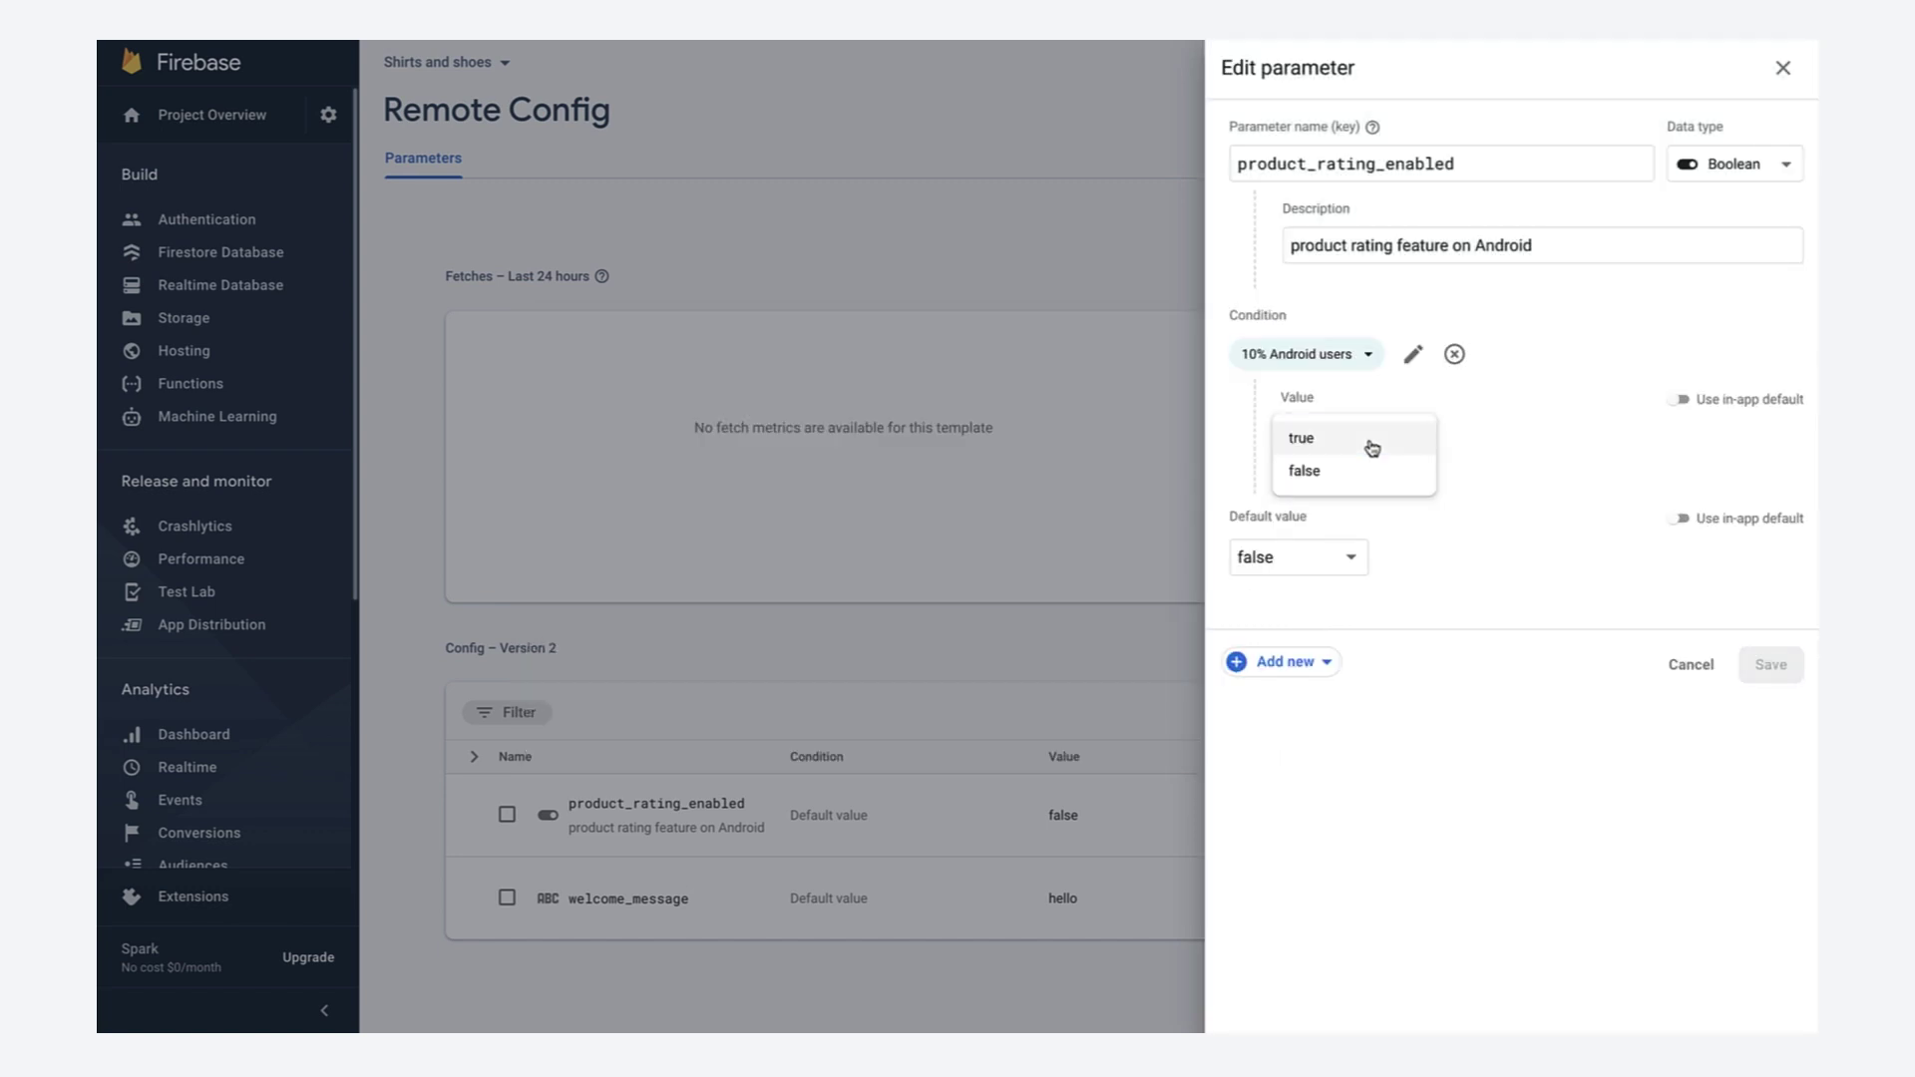
click(1770, 665)
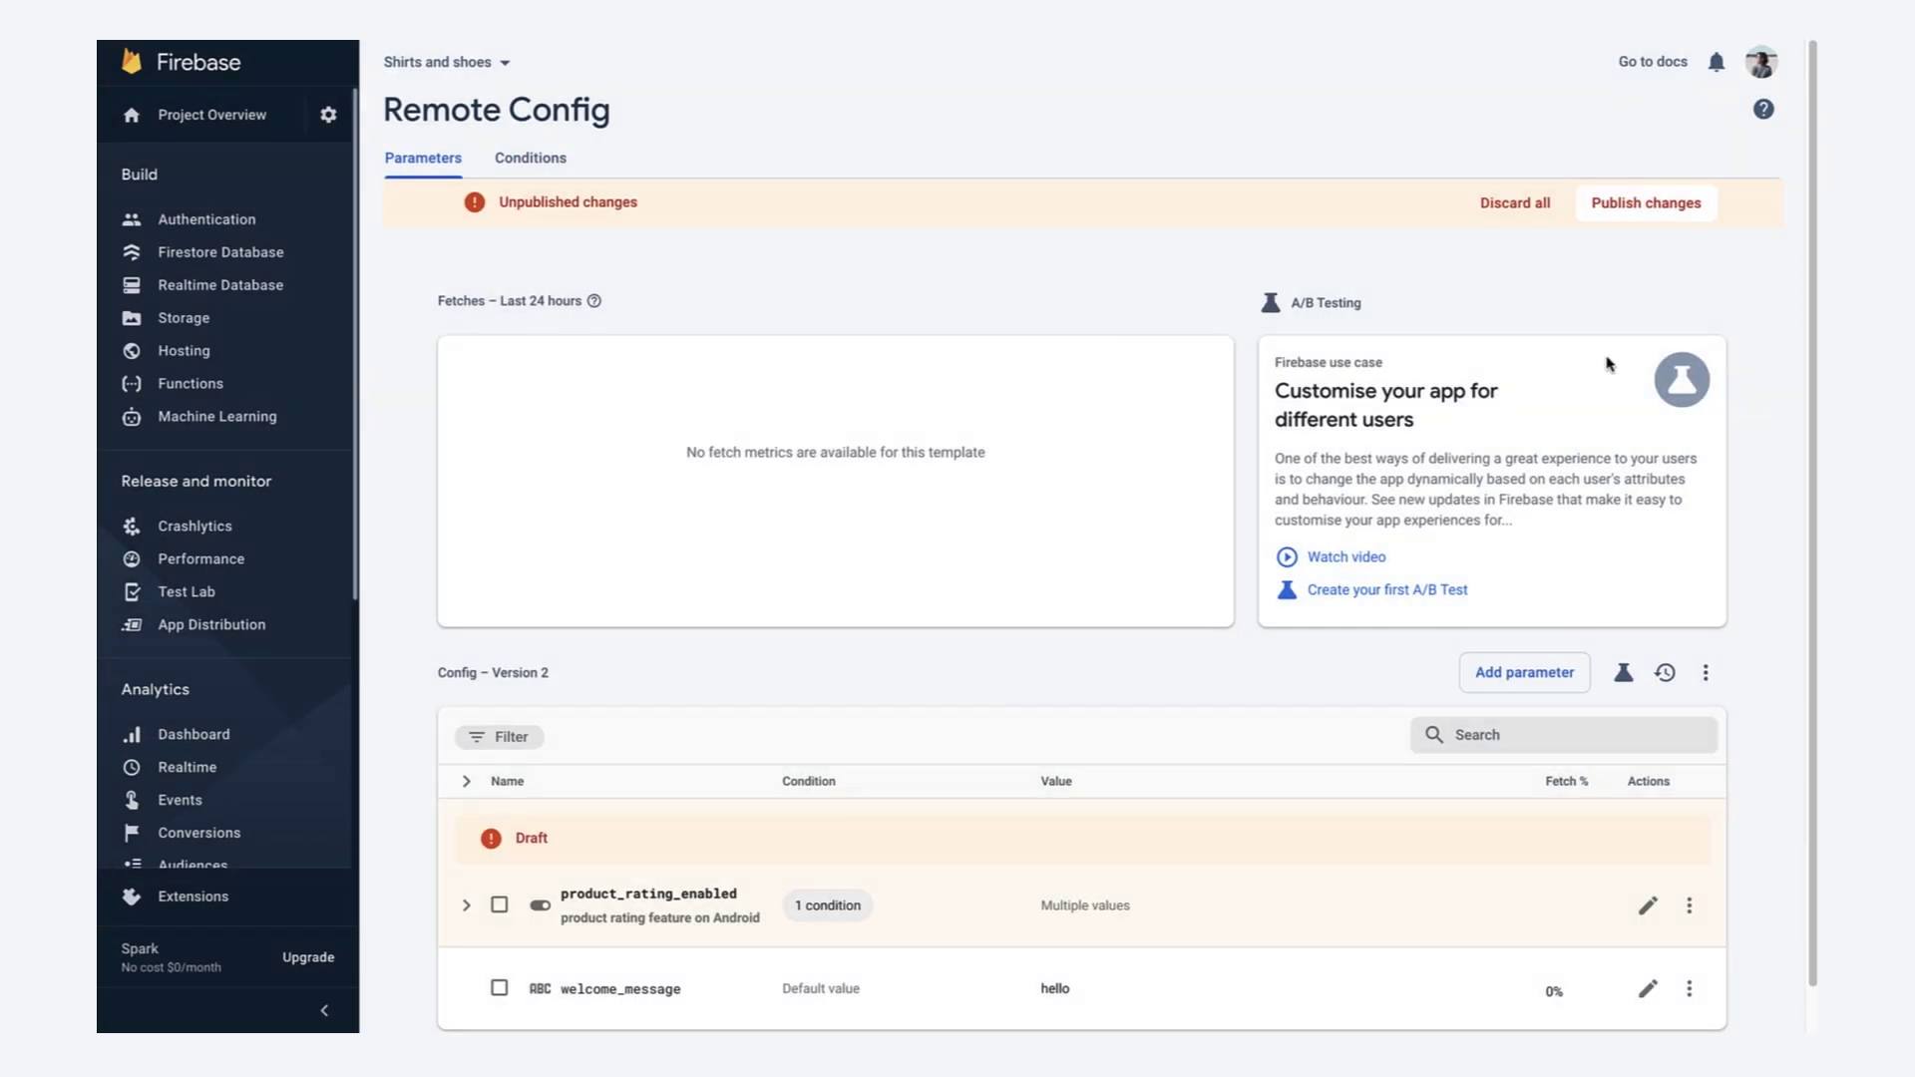
click(1655, 207)
click(1180, 559)
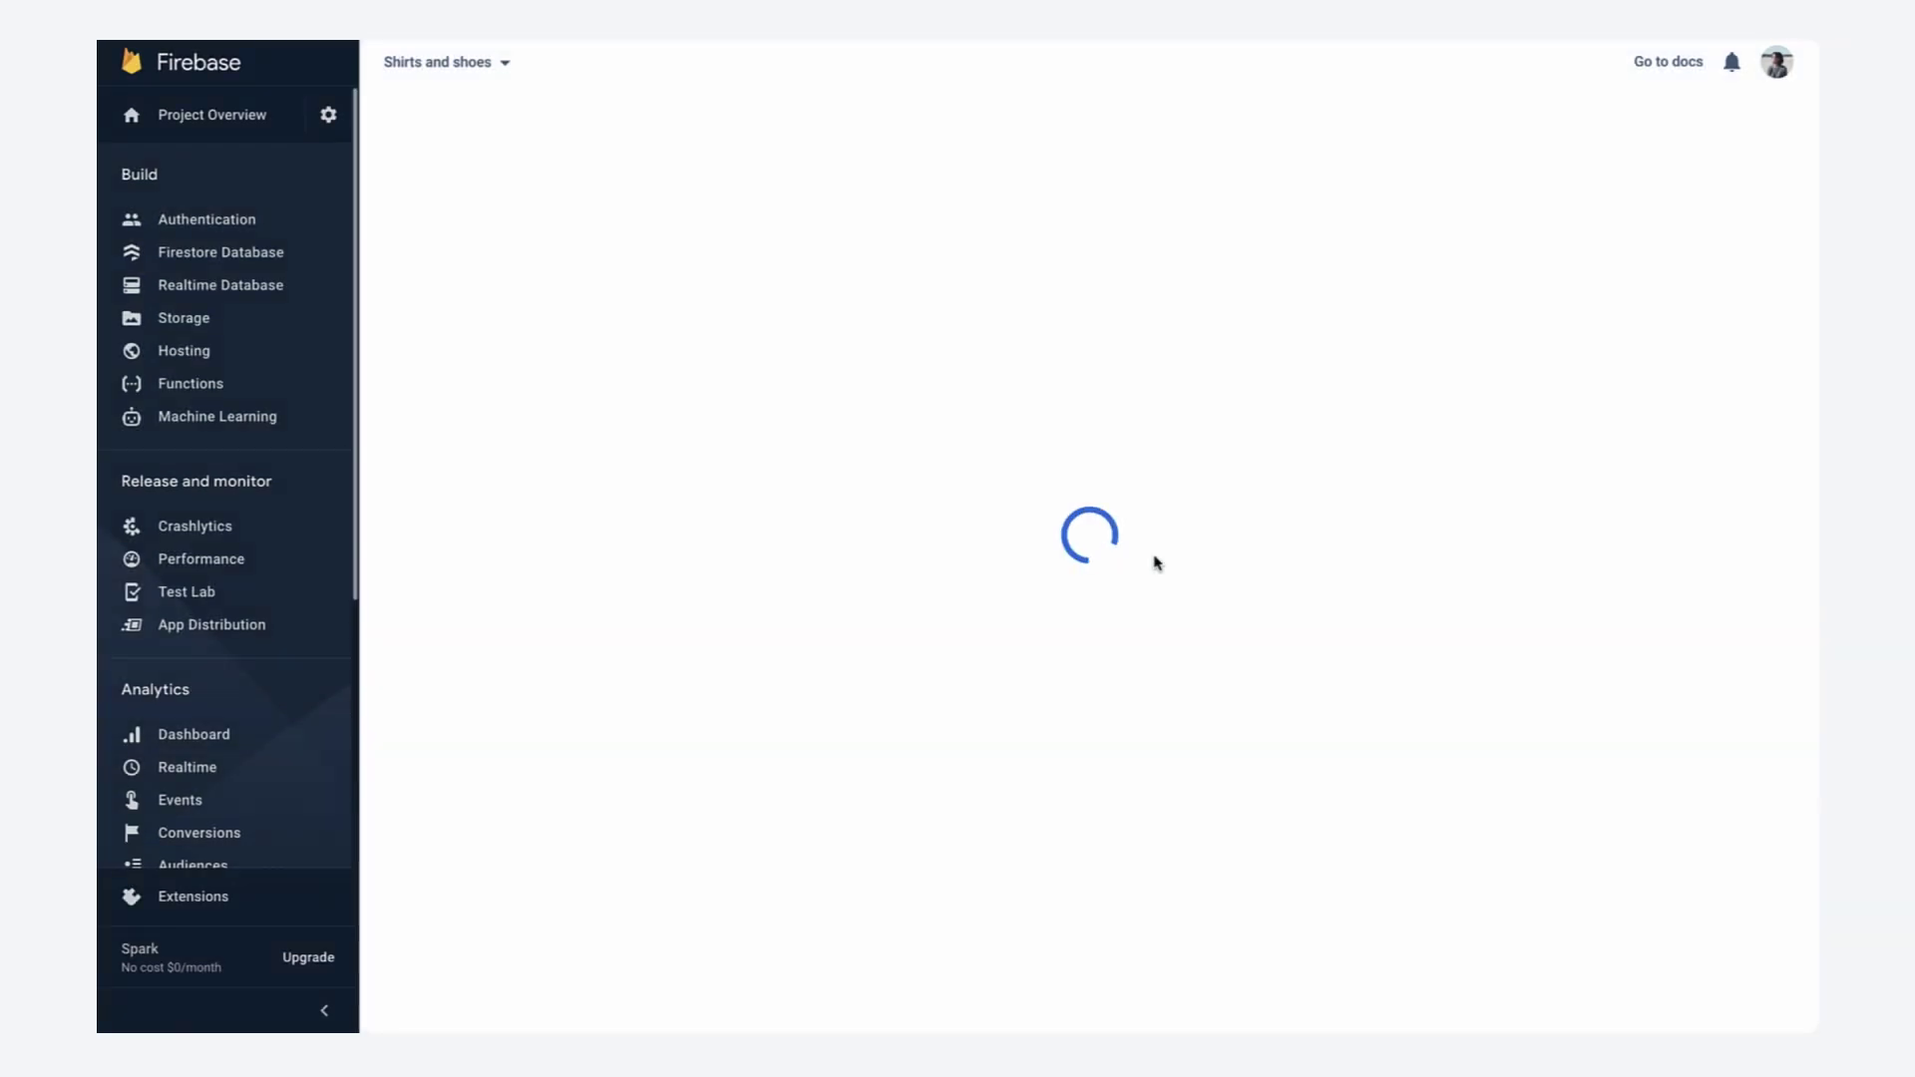
Step: Expand the product_rating_enabled row to show its true and false values
click(474, 808)
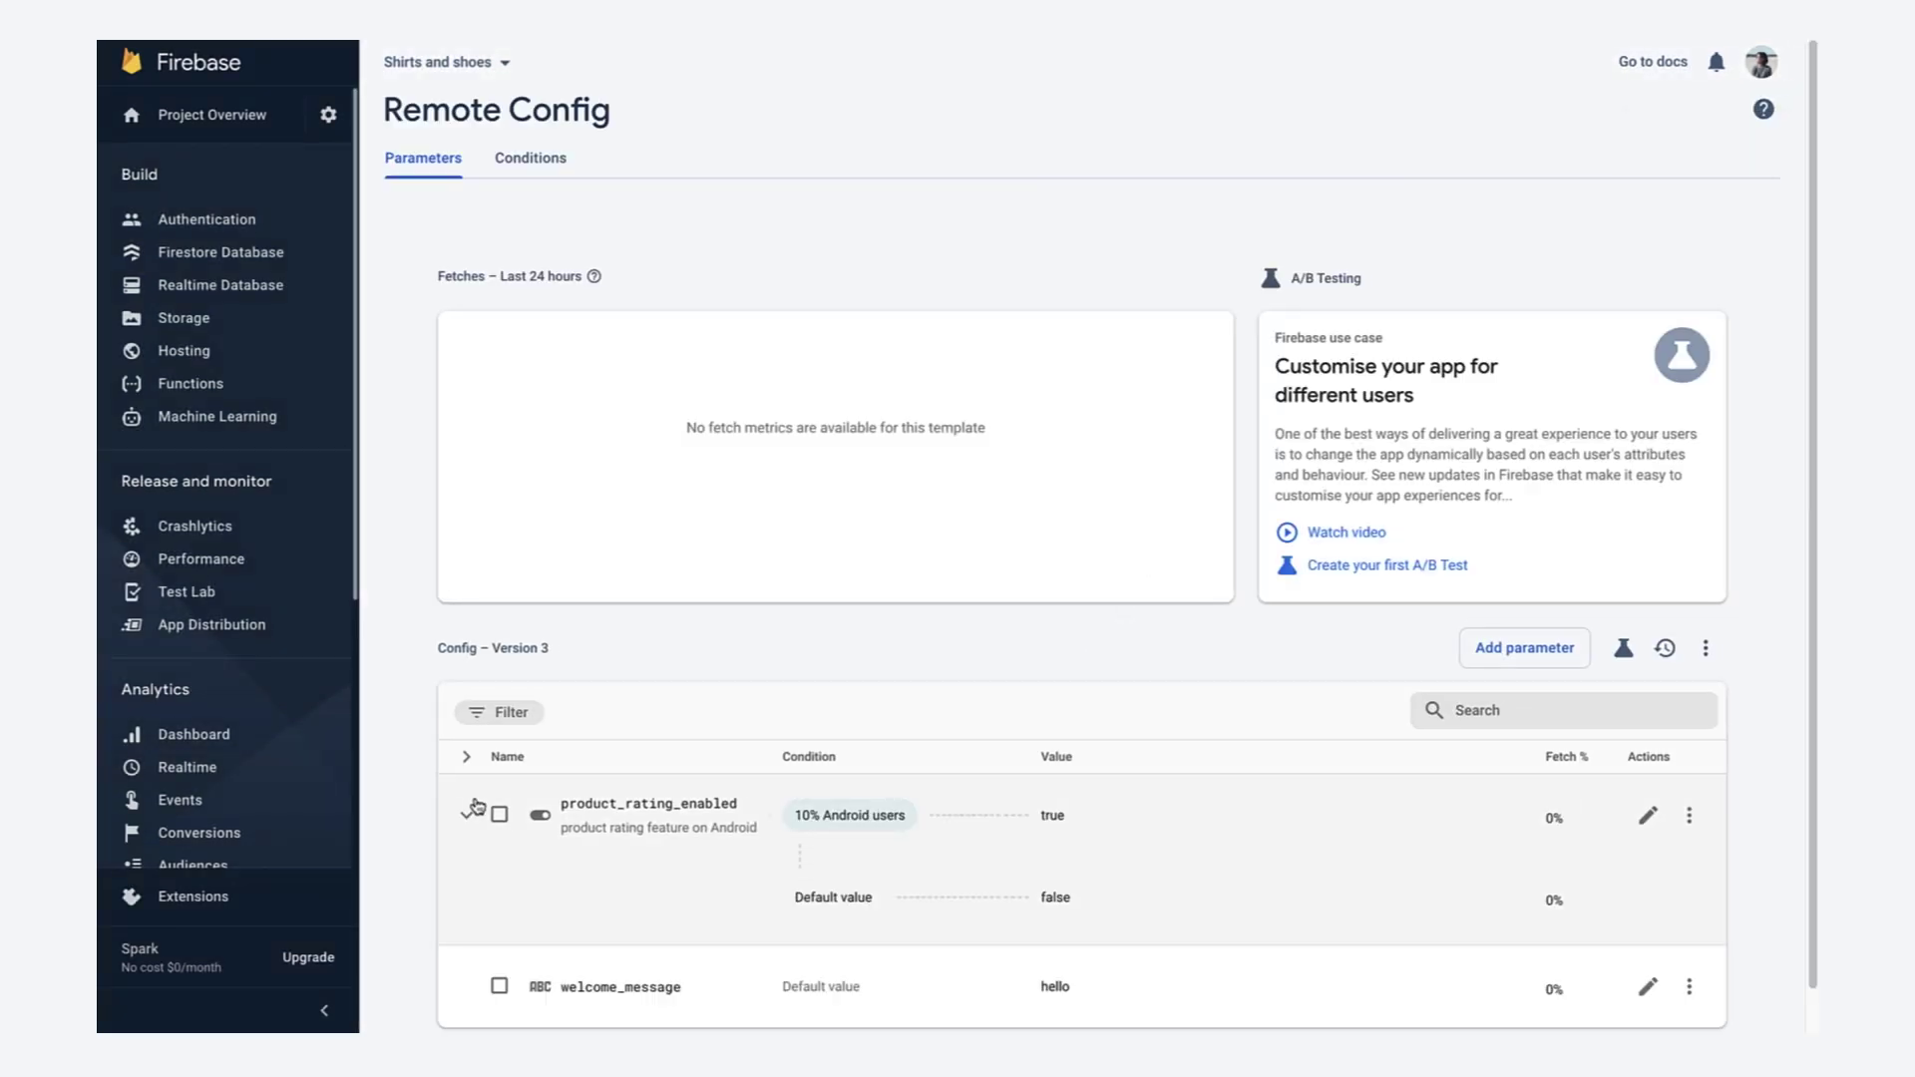